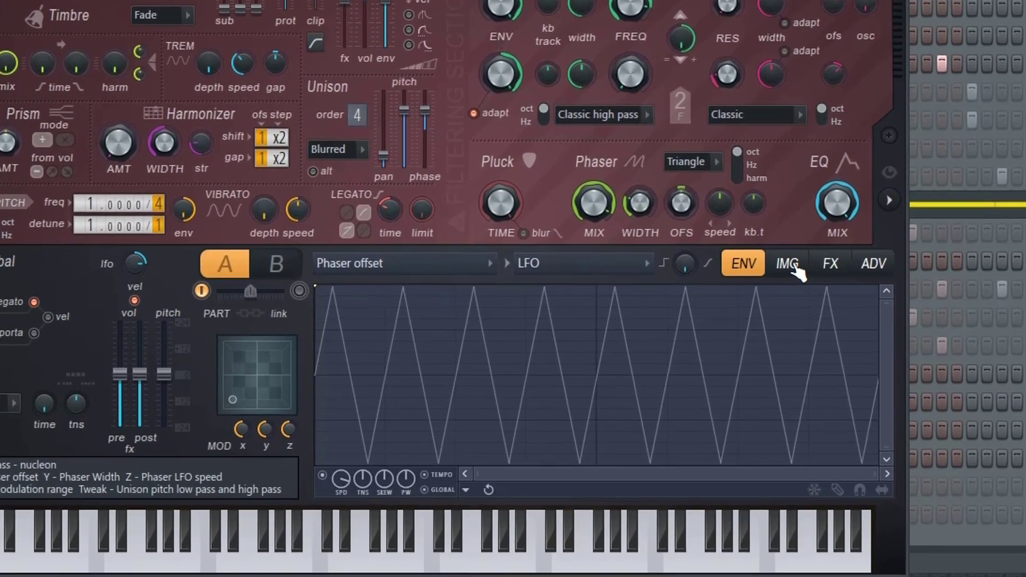
Switch Harmor to its image section, then back to the Phaser offset LFO envelope.
click(817, 303)
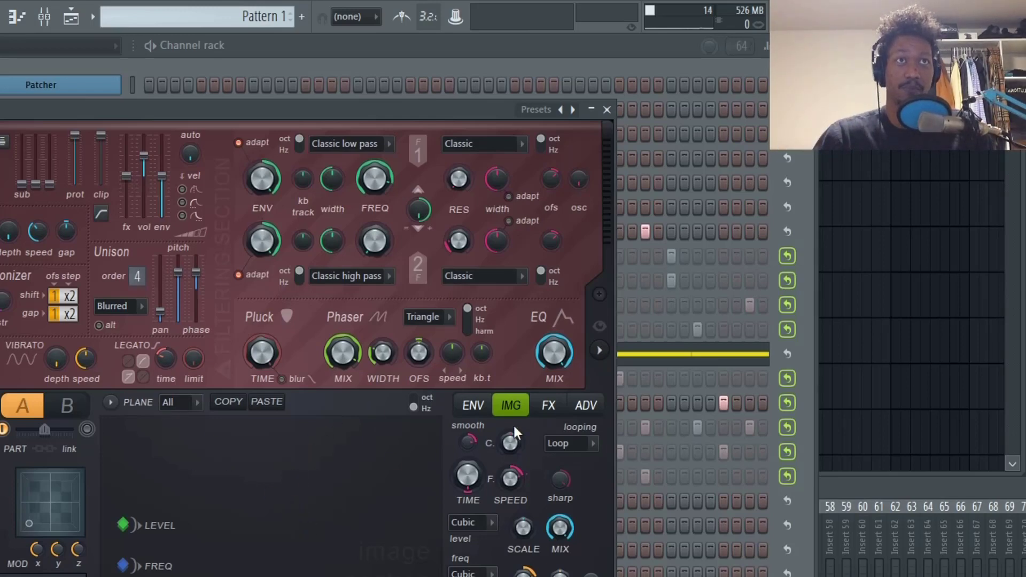
click(473, 405)
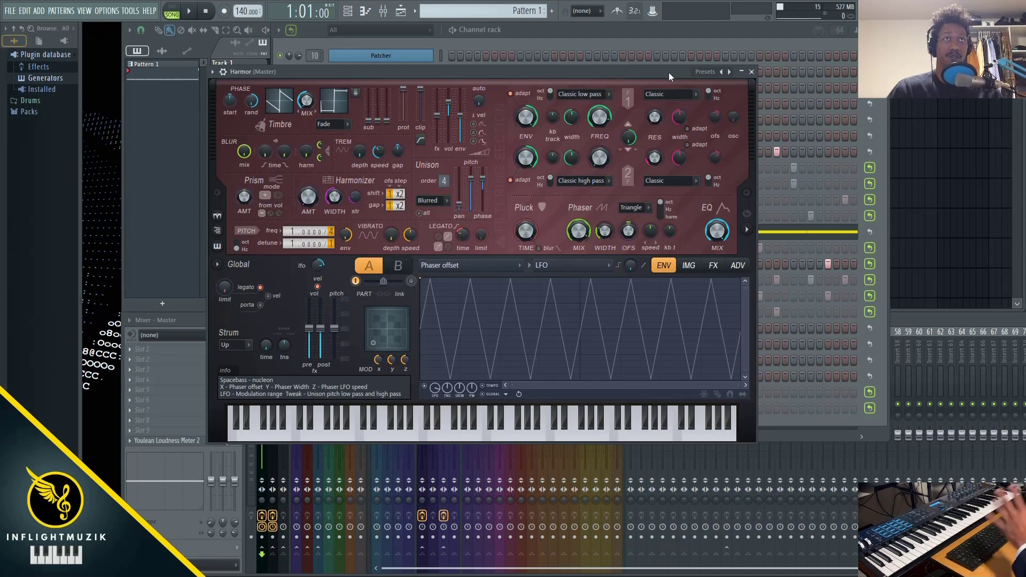
Close Harmor and bring up the Patcher channel's window, repositioned slightly lower-left.
drag(668, 72, 678, 90)
click(658, 91)
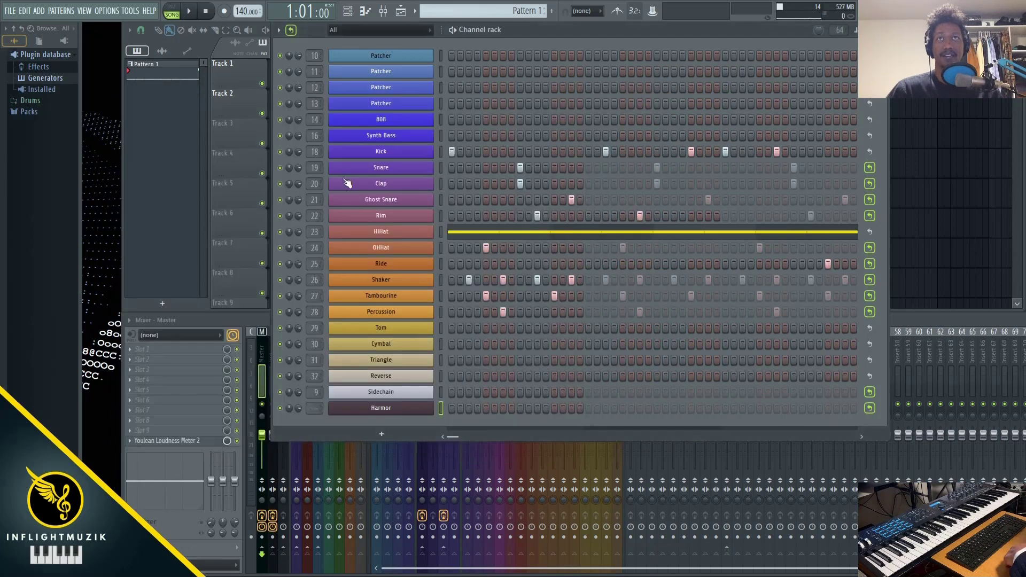
click(392, 52)
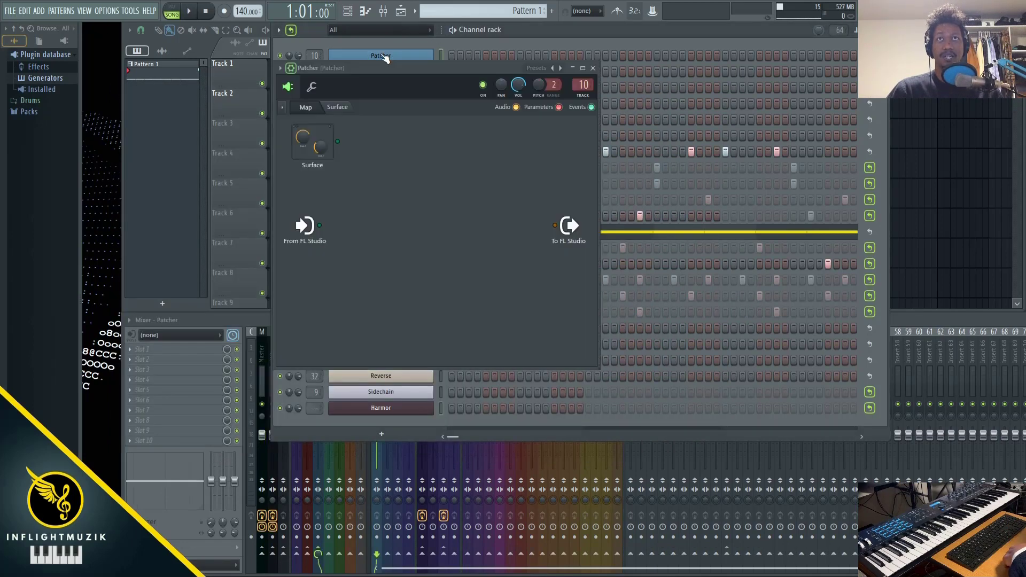
drag(410, 69, 354, 94)
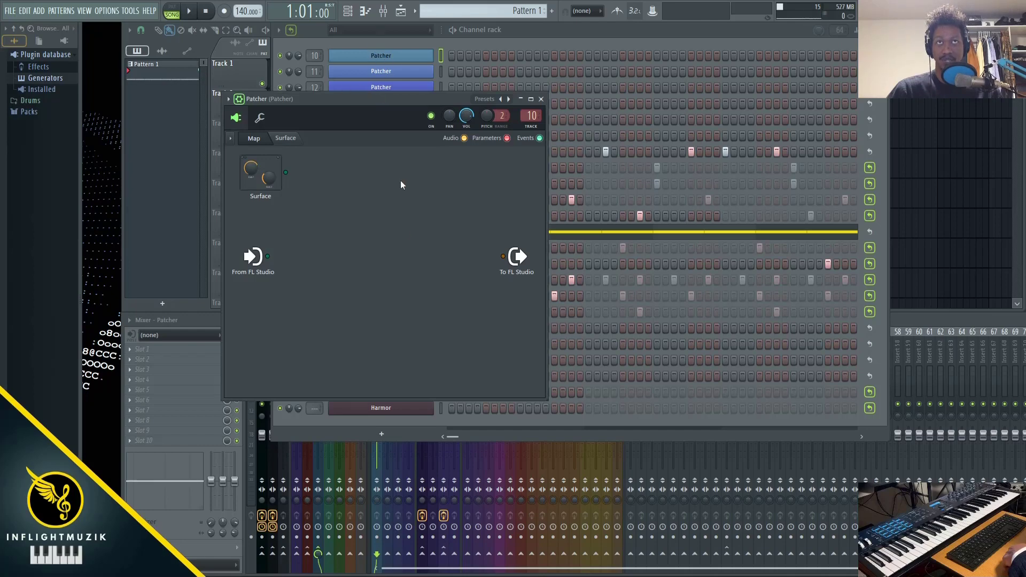
drag(374, 99, 367, 85)
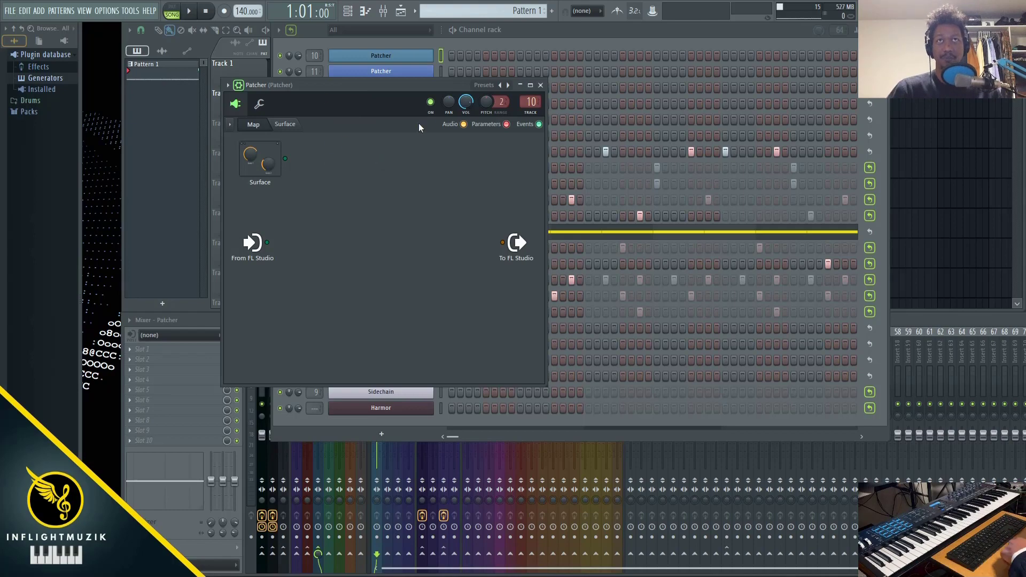
Browse Patcher's preset list to the X WiseLabs category.
click(484, 85)
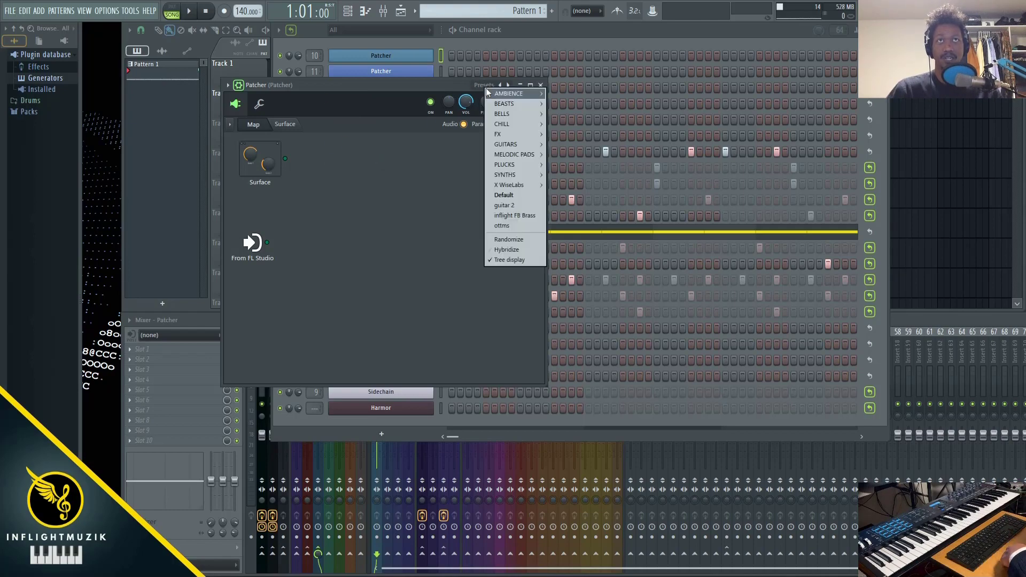
mouse_move(487, 88)
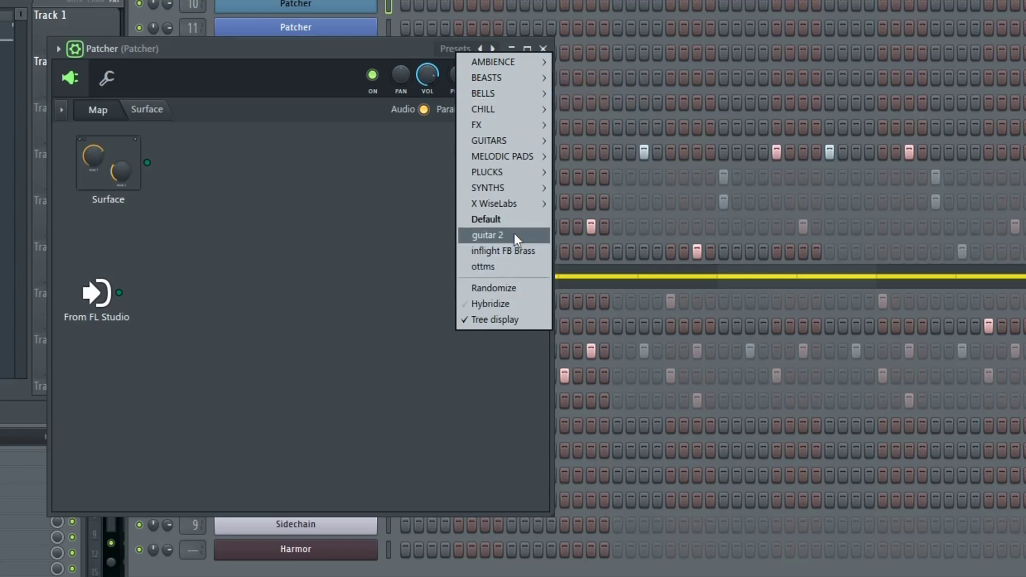
mouse_move(513, 207)
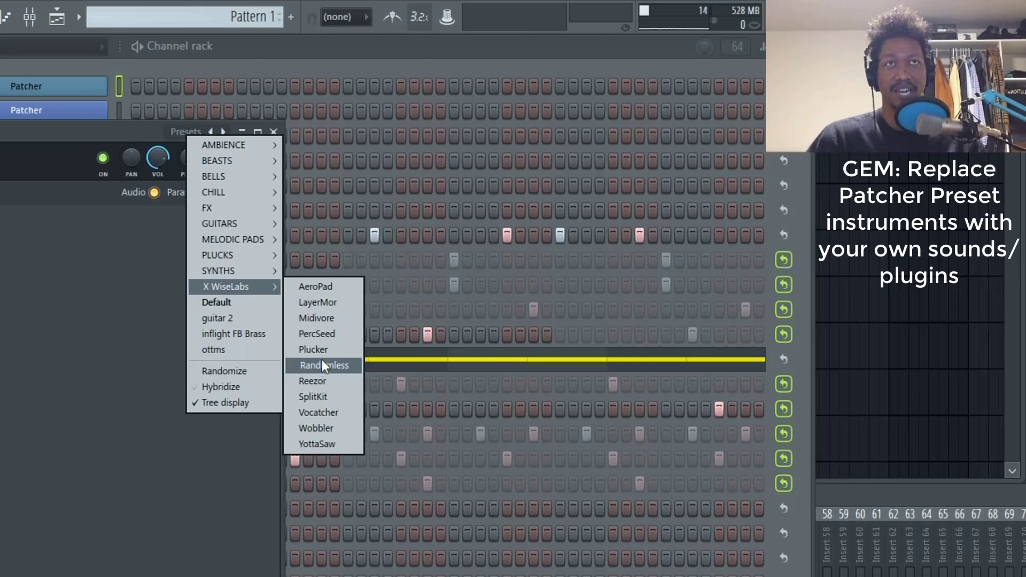
Load the WiseLabs AeroPad preset and inspect its routing map's Harmor node.
click(321, 289)
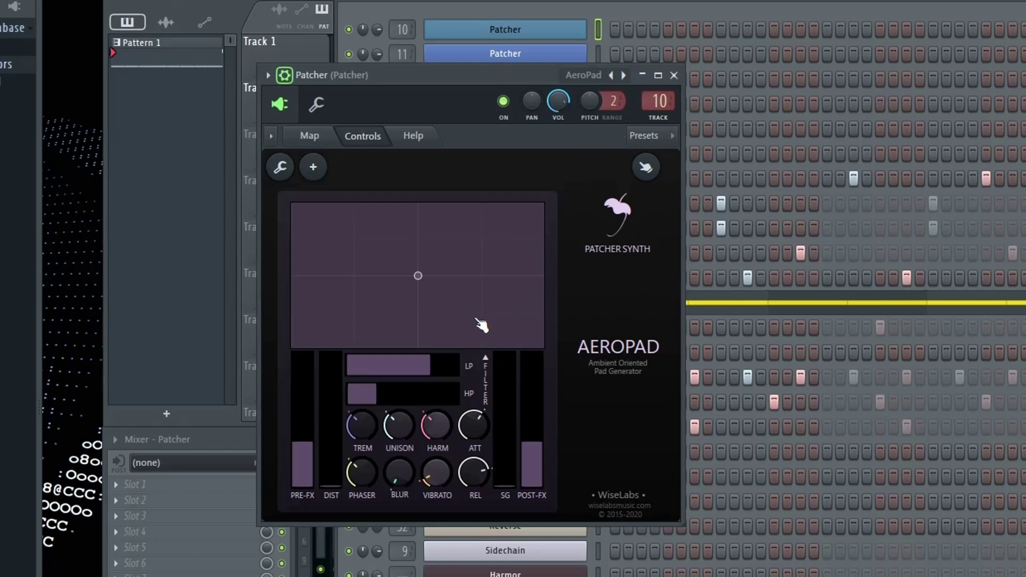
click(305, 138)
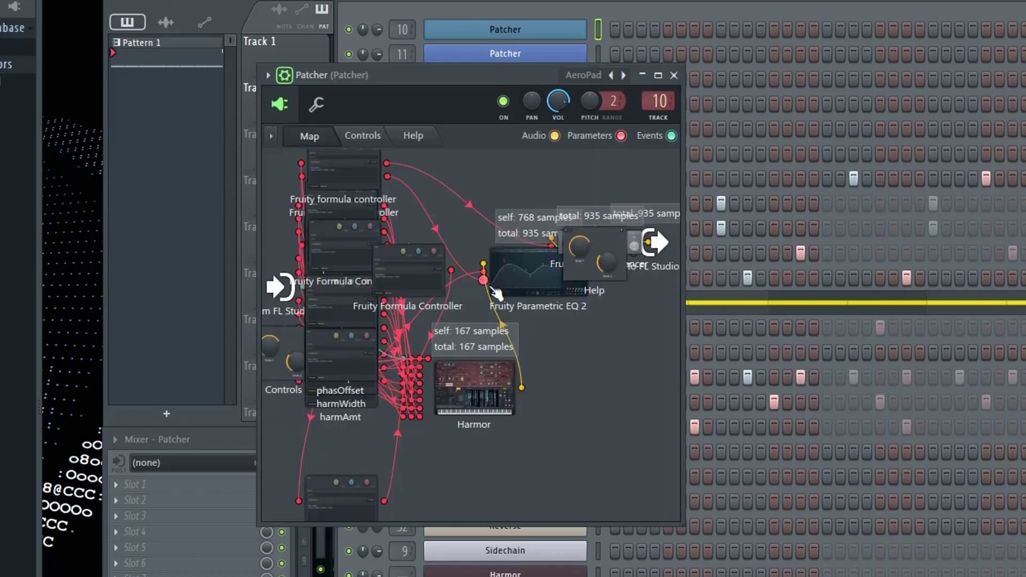
drag(496, 407, 491, 401)
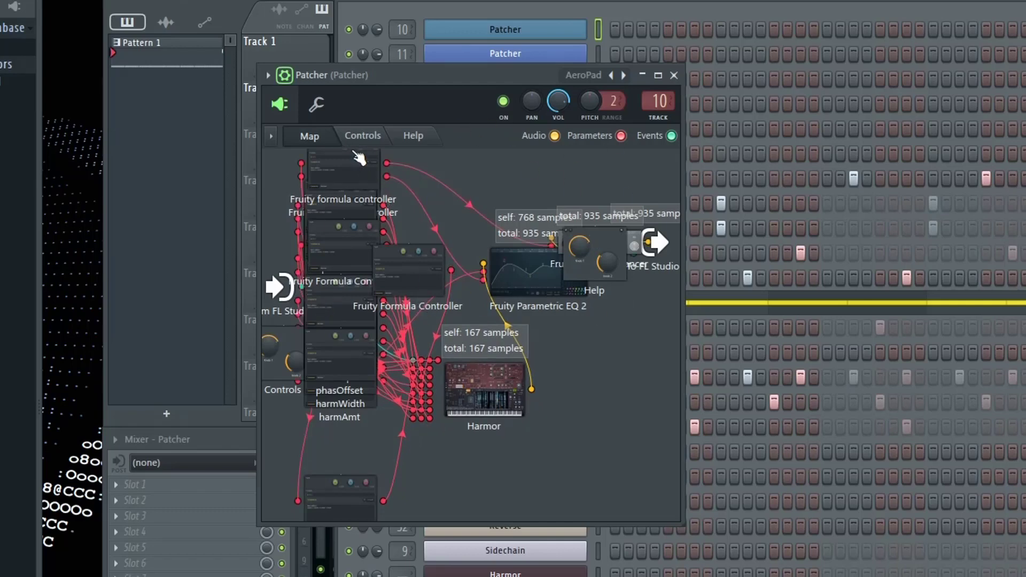
click(365, 138)
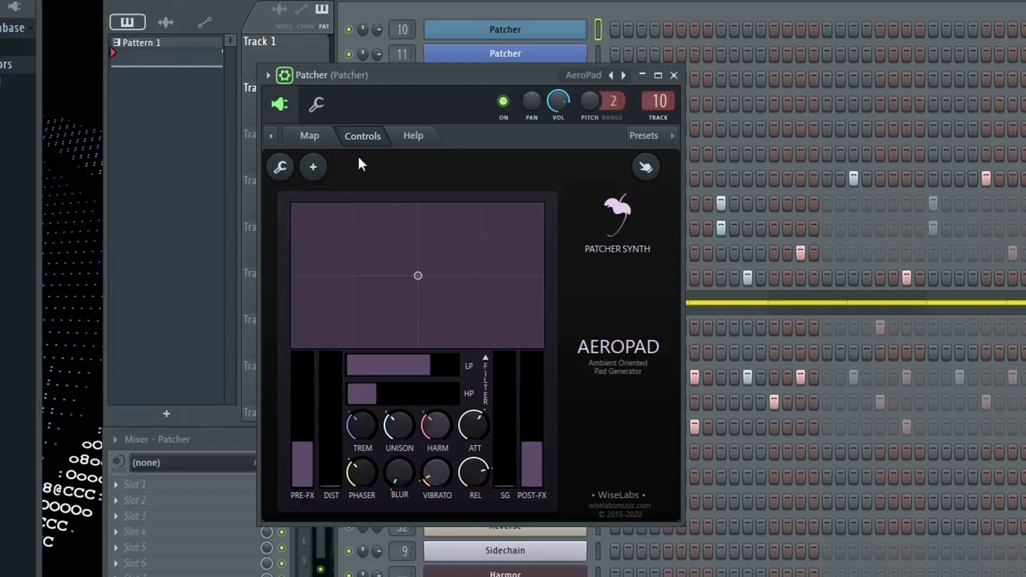
Open the patch's Harmor synth from the map and place it right of Patcher.
click(310, 136)
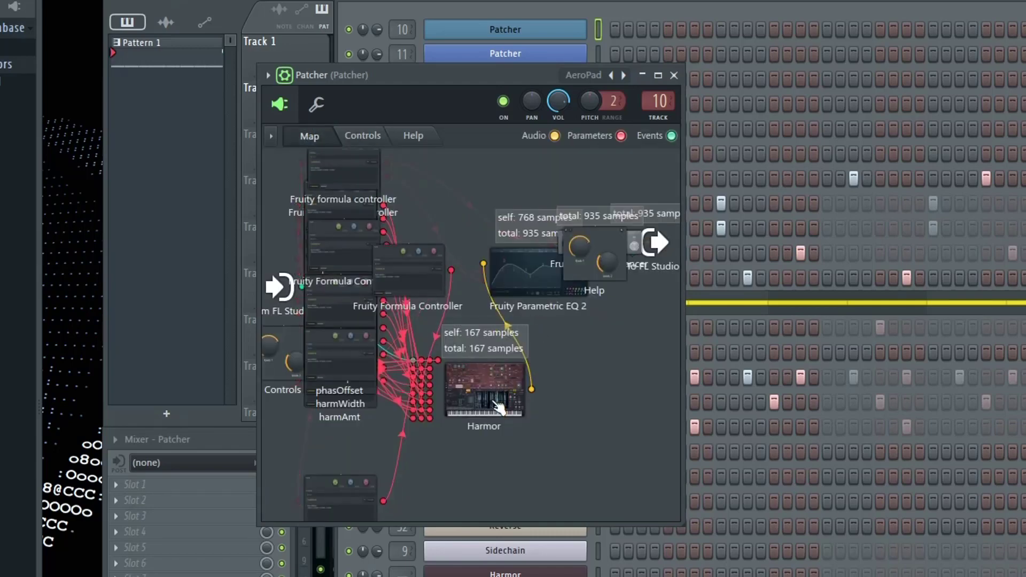
double_click(497, 405)
drag(582, 107, 903, 91)
click(237, 123)
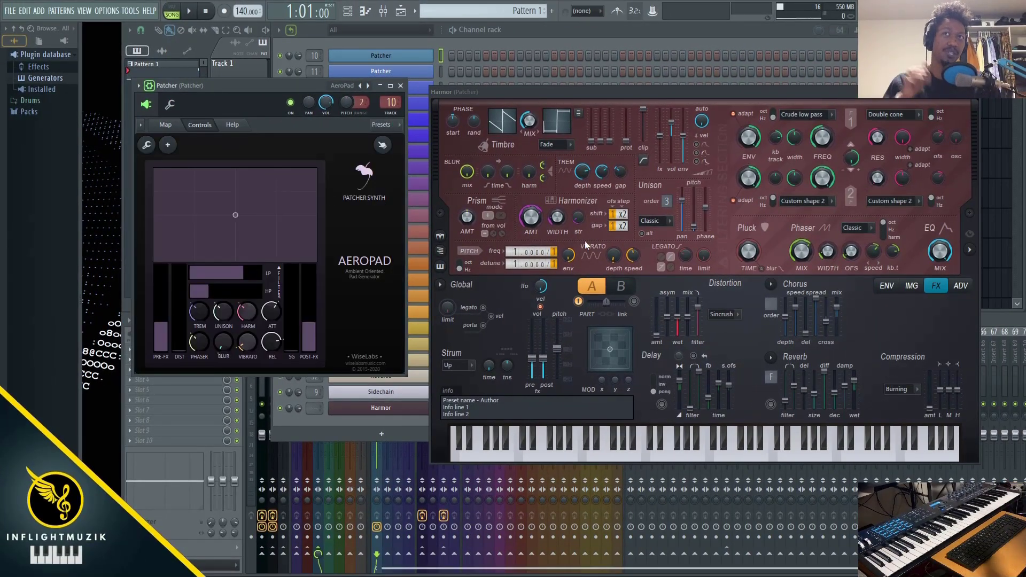
mouse_move(236, 215)
mouse_down()
mouse_move(226, 208)
mouse_move(208, 233)
mouse_move(268, 235)
mouse_move(238, 207)
mouse_move(211, 217)
mouse_move(247, 200)
mouse_move(251, 221)
mouse_move(211, 221)
mouse_move(202, 201)
mouse_move(240, 229)
mouse_move(238, 201)
mouse_up()
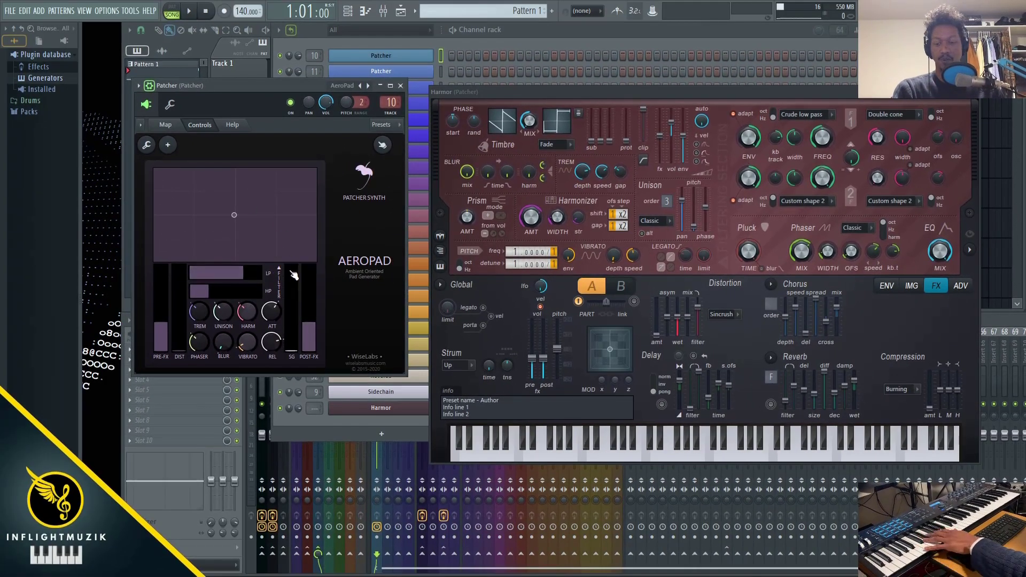
drag(234, 215, 295, 188)
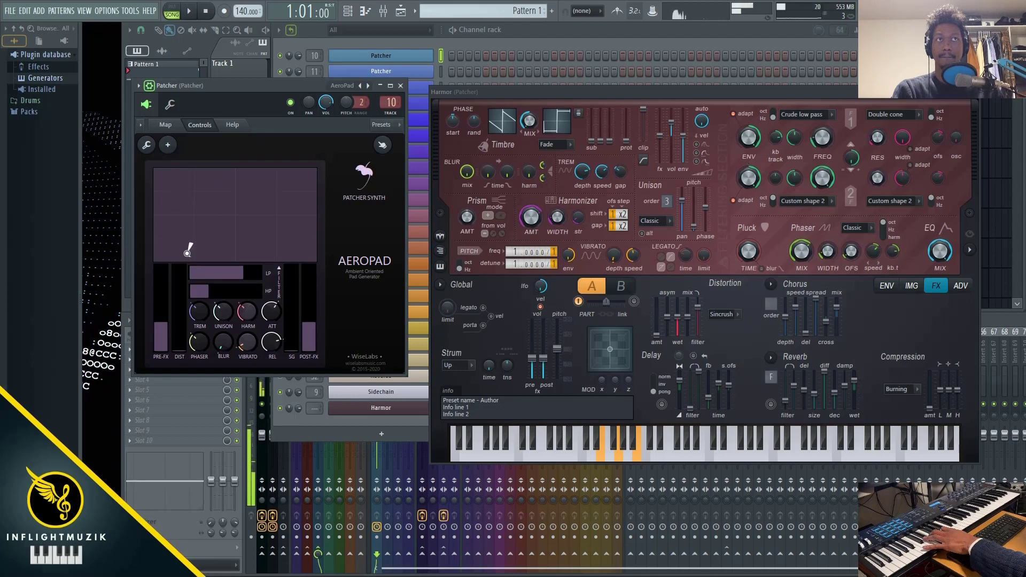
drag(273, 251, 257, 203)
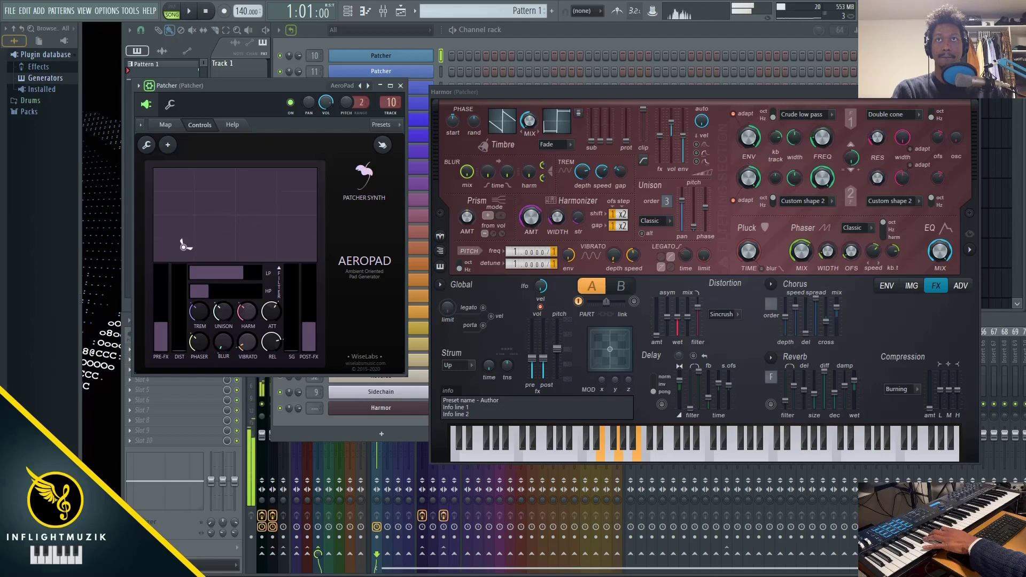
drag(171, 249, 234, 216)
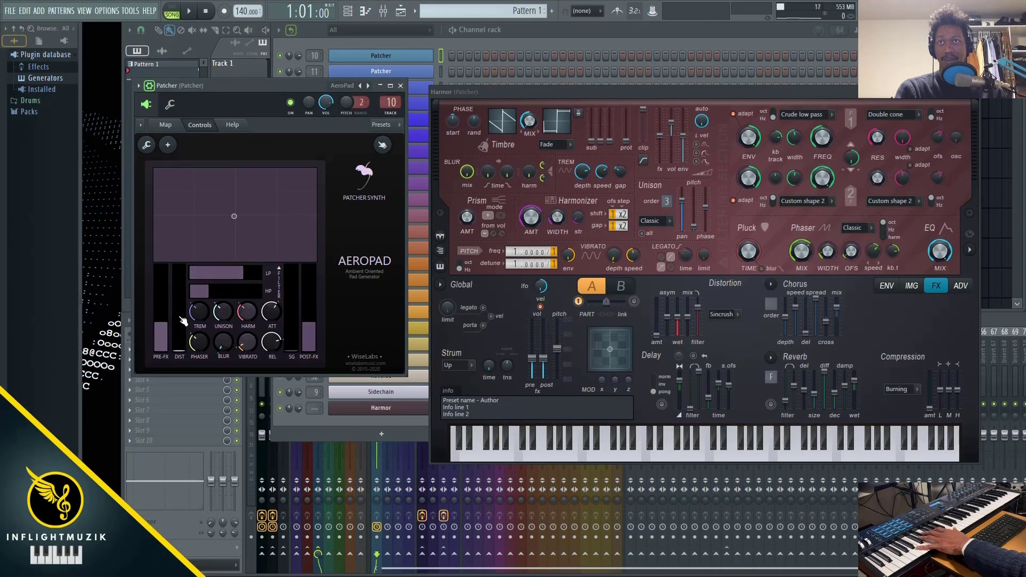
Move AeroPad's XY point up and right, and raise the distortion and tremolo amounts.
drag(251, 85, 270, 84)
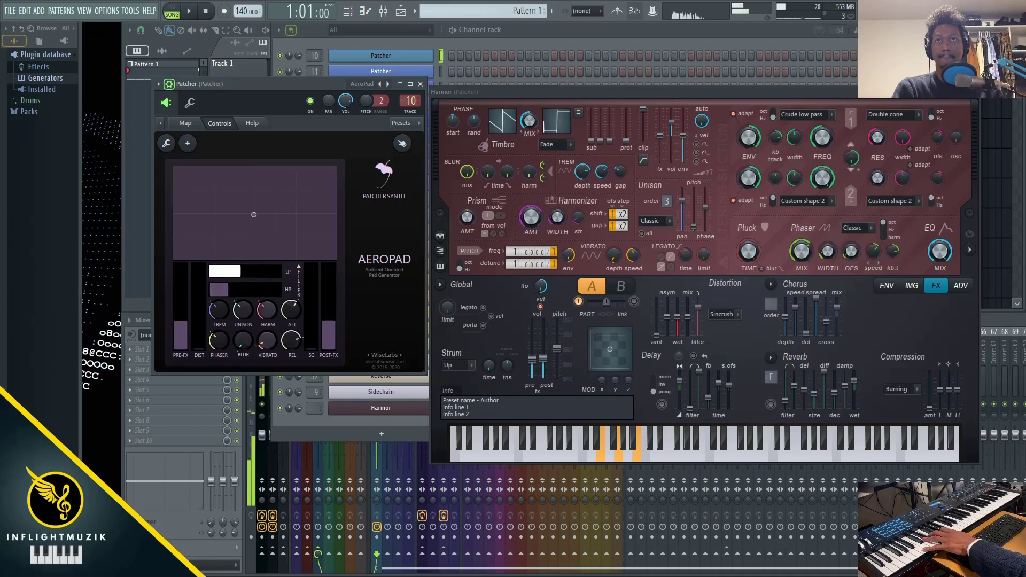
drag(254, 215, 286, 196)
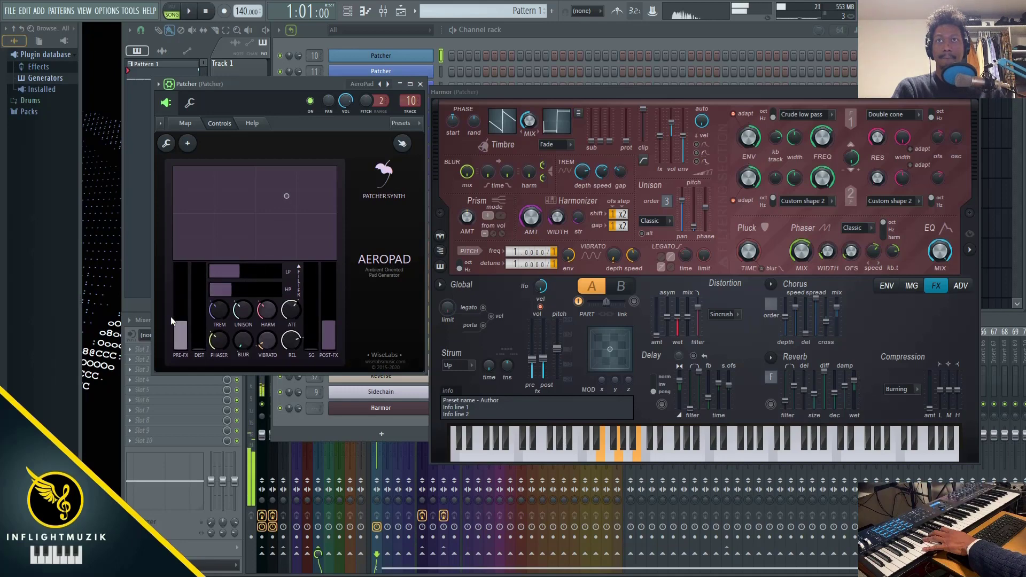
drag(202, 334, 202, 346)
drag(218, 310, 218, 297)
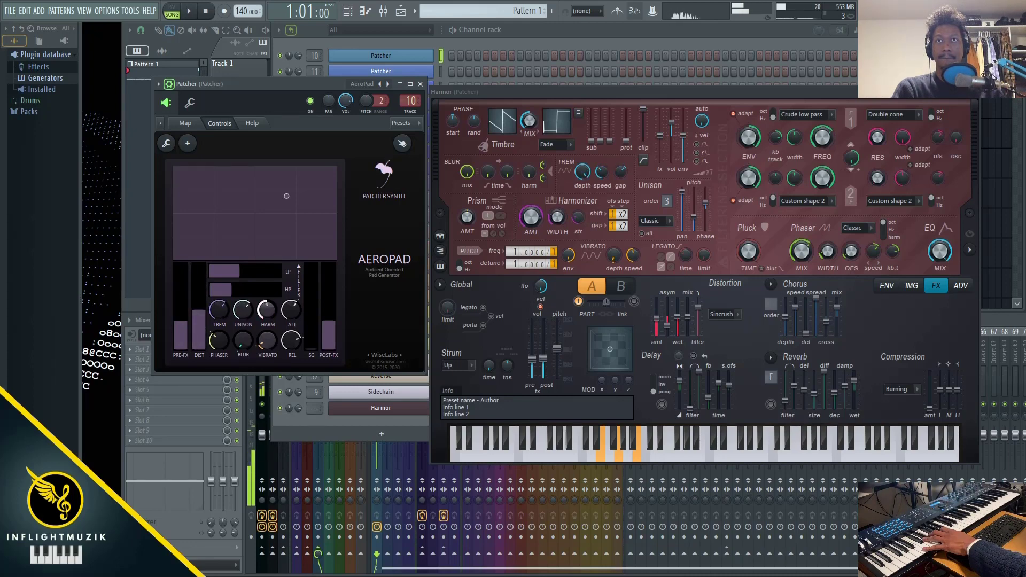
Tweak harmonics and phaser, raise SG and post-FX levels, and drop the XY point lower.
drag(267, 310, 267, 307)
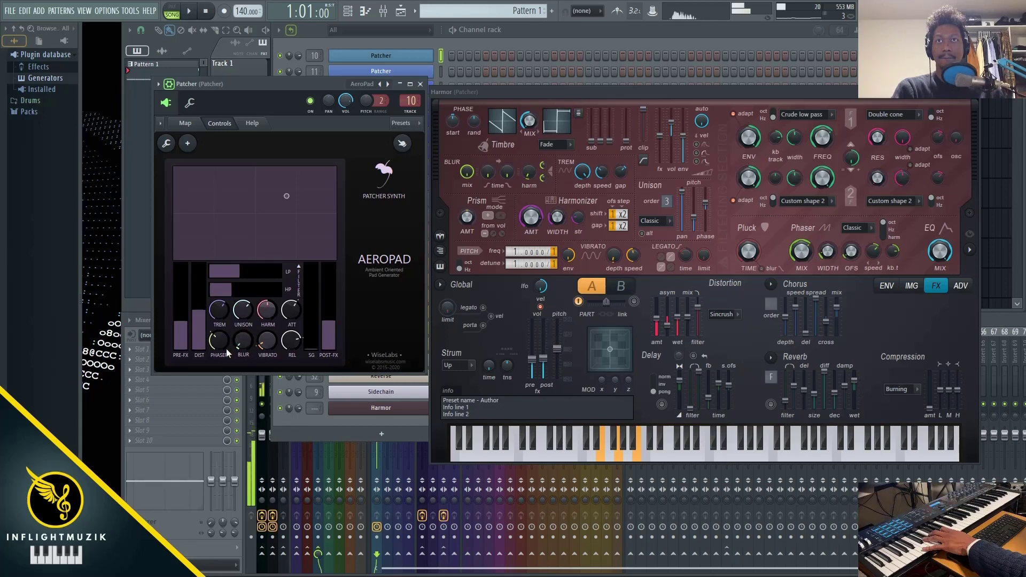
drag(218, 340, 218, 338)
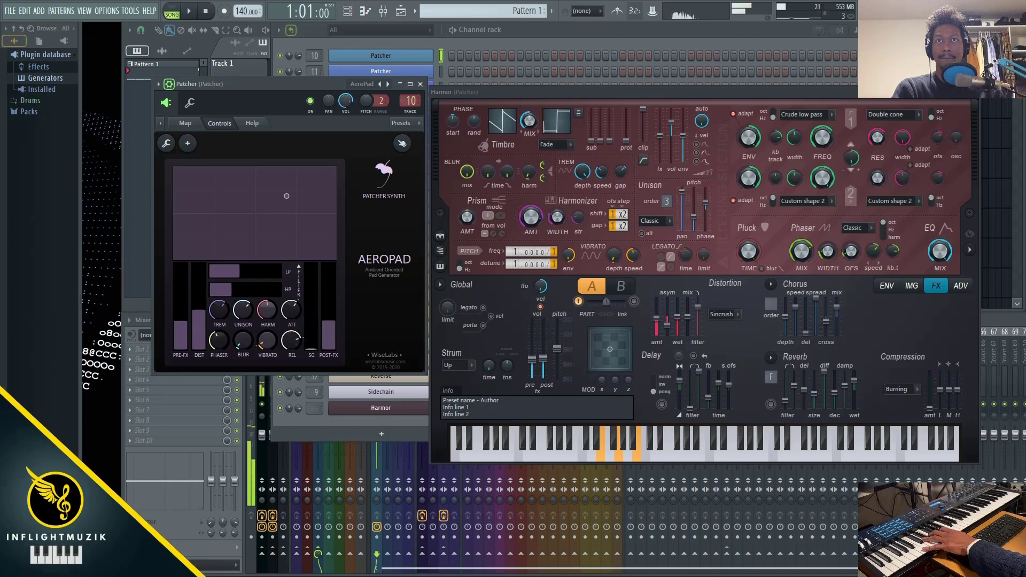
drag(311, 340, 310, 306)
drag(328, 320, 328, 302)
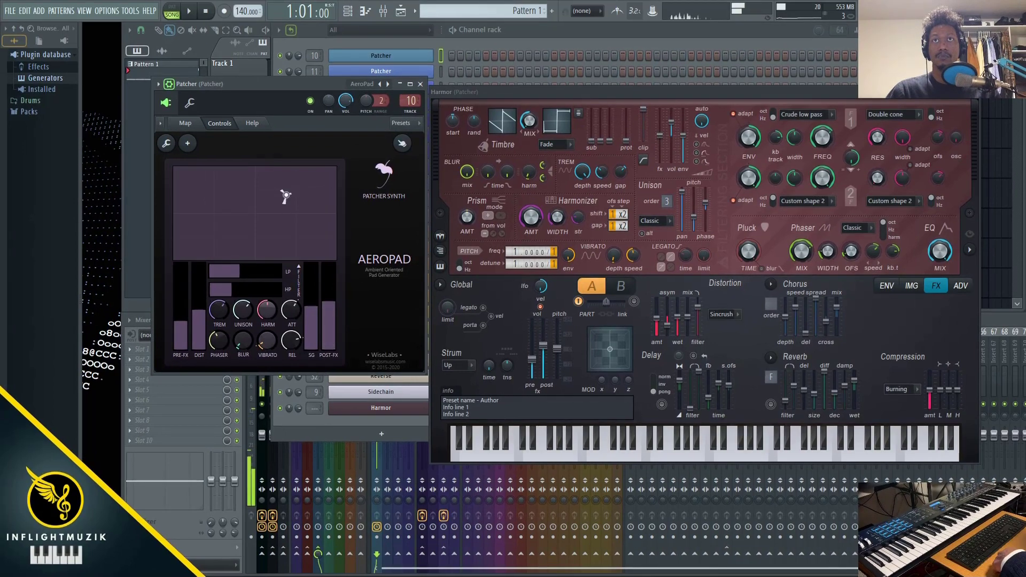
drag(286, 197, 230, 249)
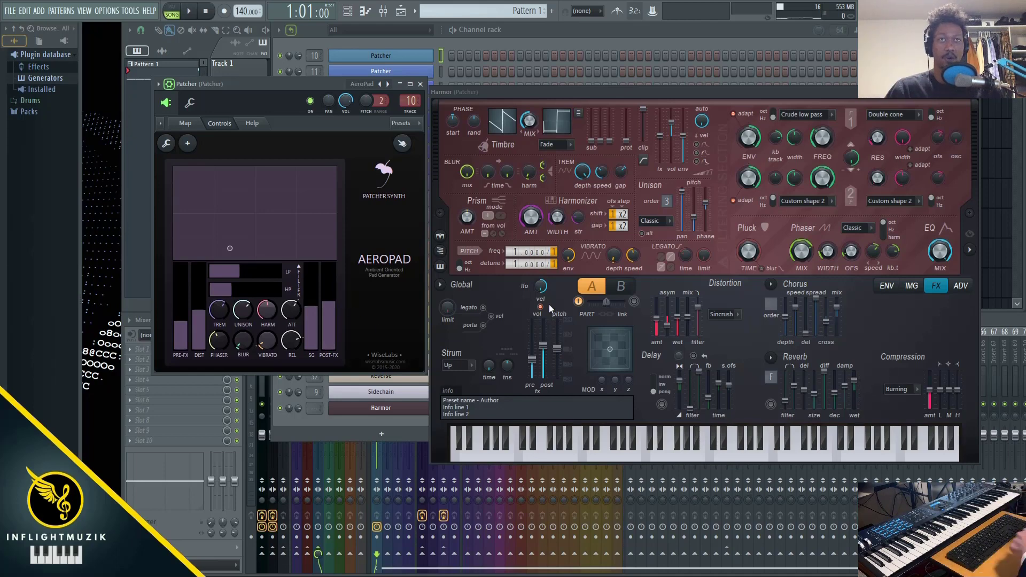
drag(665, 91, 664, 78)
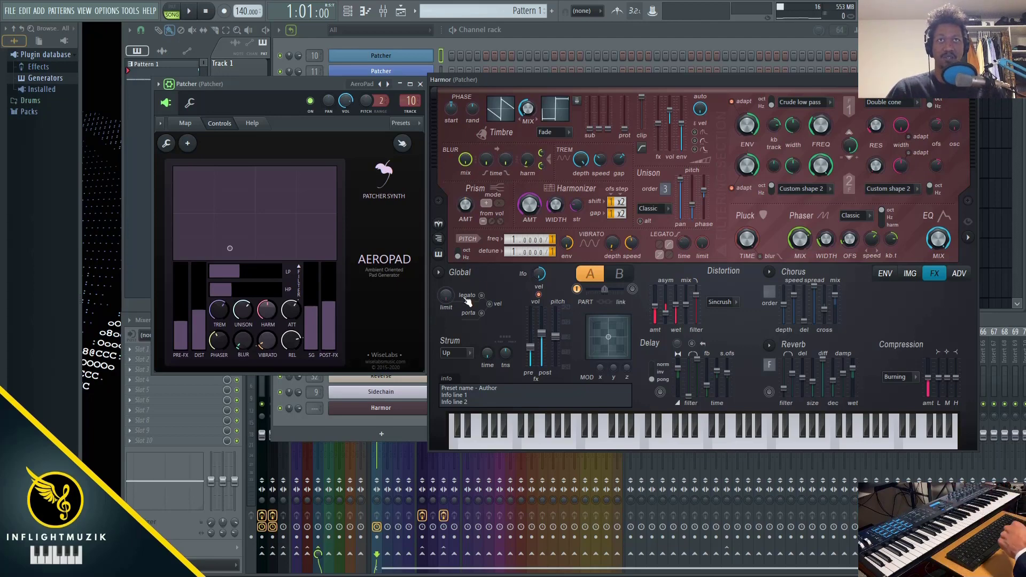
Load the X WiseLabs LayerMor preset and show its routing map.
click(361, 83)
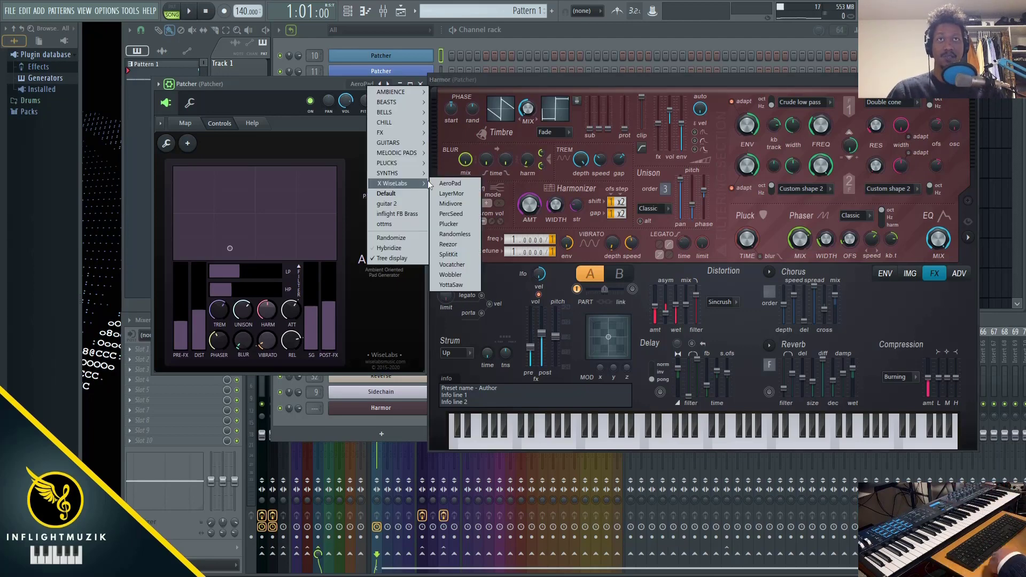
click(452, 193)
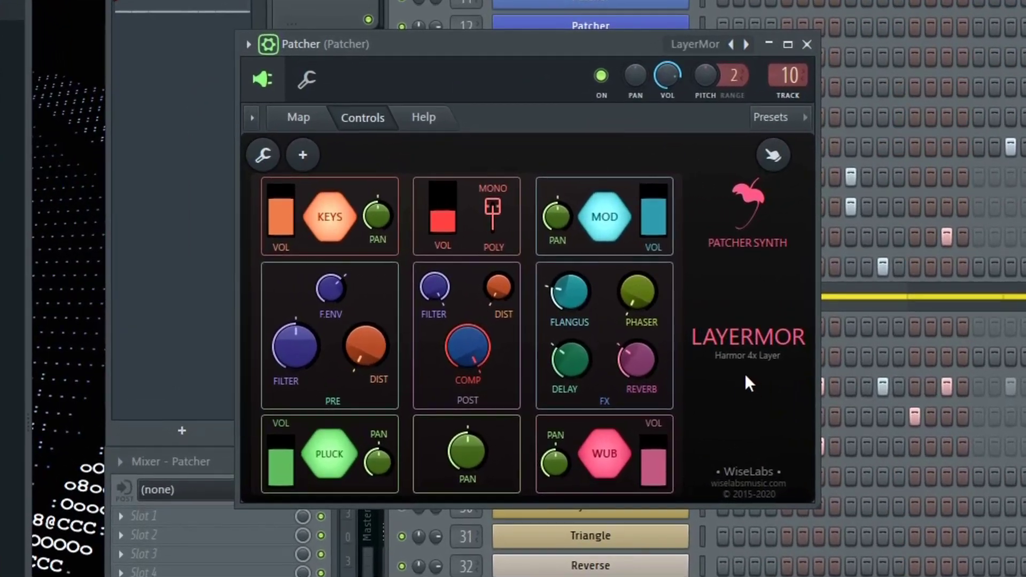
click(305, 124)
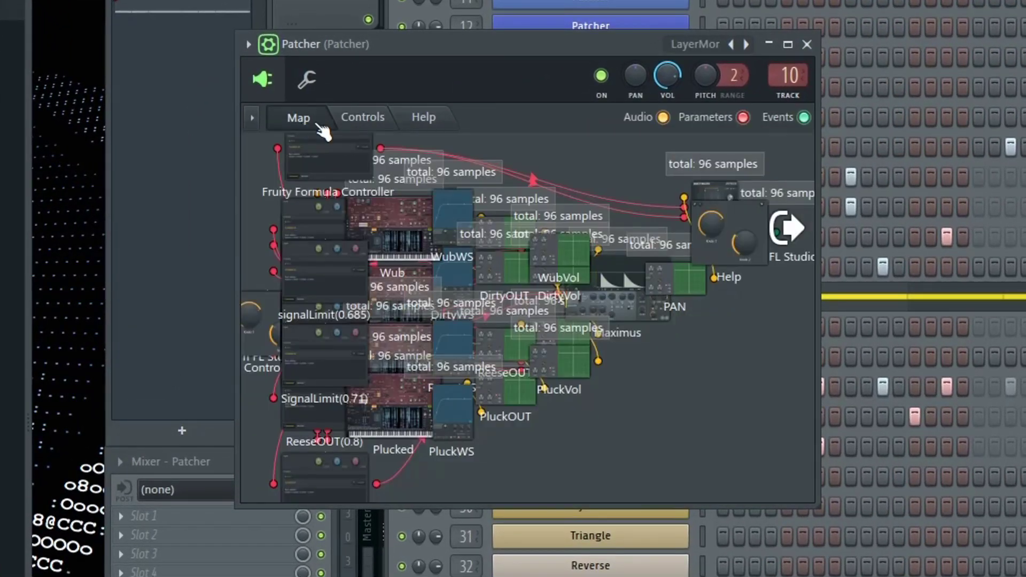
Spread the stacked Wub, Dirty, Reese and Plucked Harmor nodes apart on the map.
drag(395, 221, 469, 203)
drag(402, 310, 520, 318)
drag(378, 338, 494, 366)
drag(337, 418, 364, 450)
drag(577, 353, 470, 344)
drag(529, 324, 454, 320)
mouse_move(468, 213)
mouse_down()
mouse_move(503, 213)
mouse_move(447, 211)
mouse_move(459, 206)
mouse_up()
Open the Wub layer's Harmor off to the side and nudge LayerMor's post COMP knob.
double_click(459, 206)
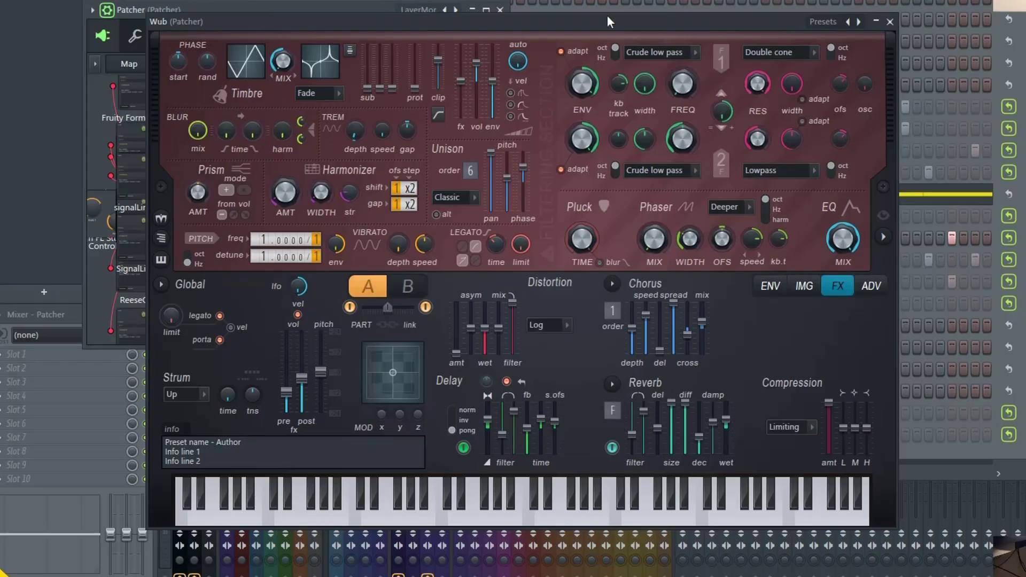
drag(607, 22, 913, 0)
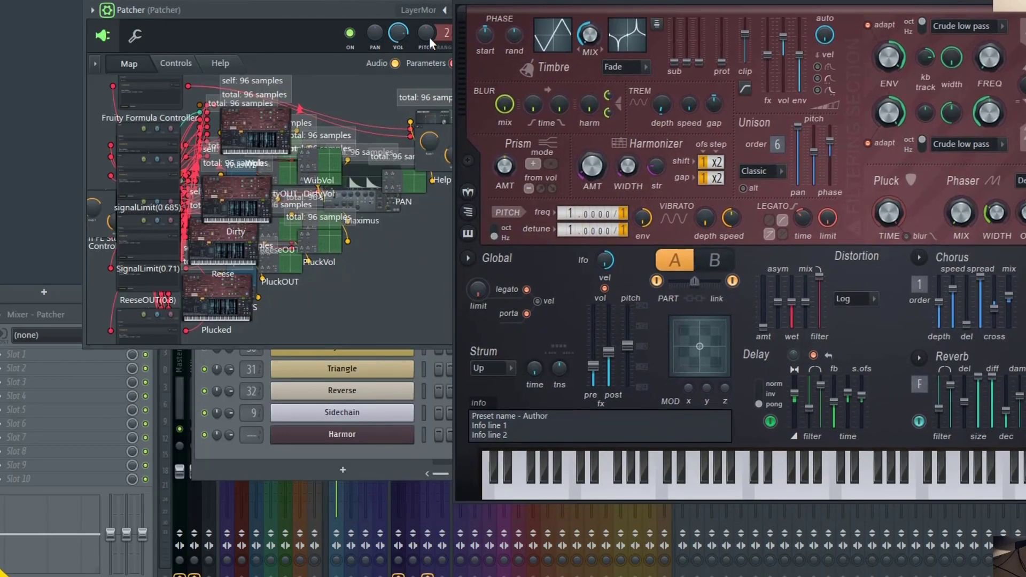
click(176, 63)
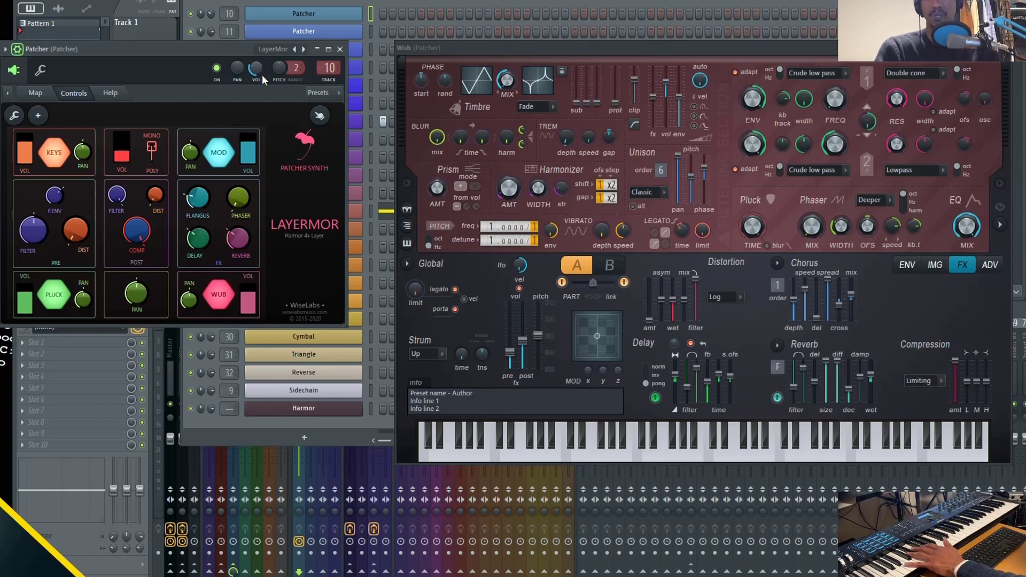
drag(136, 229, 136, 222)
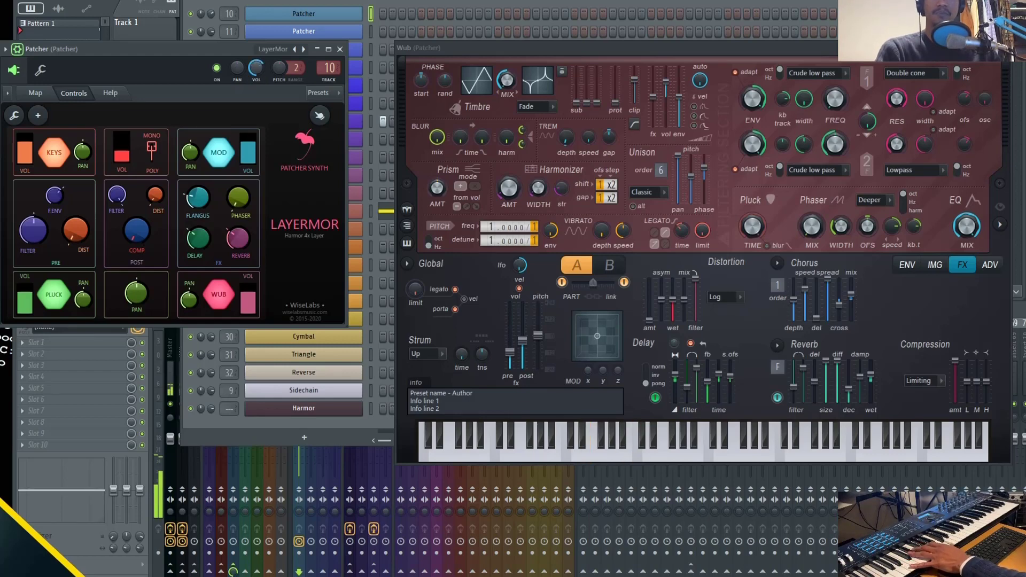
Move the Wub Harmor window higher, settle the WUB VOL fader lower, and adjust WUB PAN.
drag(580, 51, 562, 30)
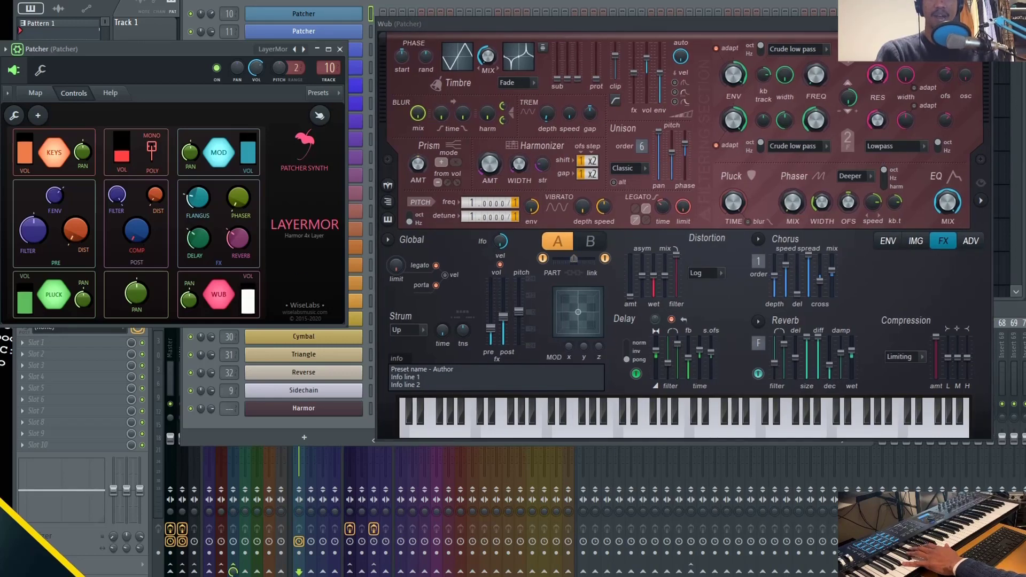
drag(248, 303, 248, 285)
mouse_move(253, 326)
mouse_down()
mouse_move(248, 289)
mouse_move(247, 315)
mouse_move(260, 314)
mouse_up()
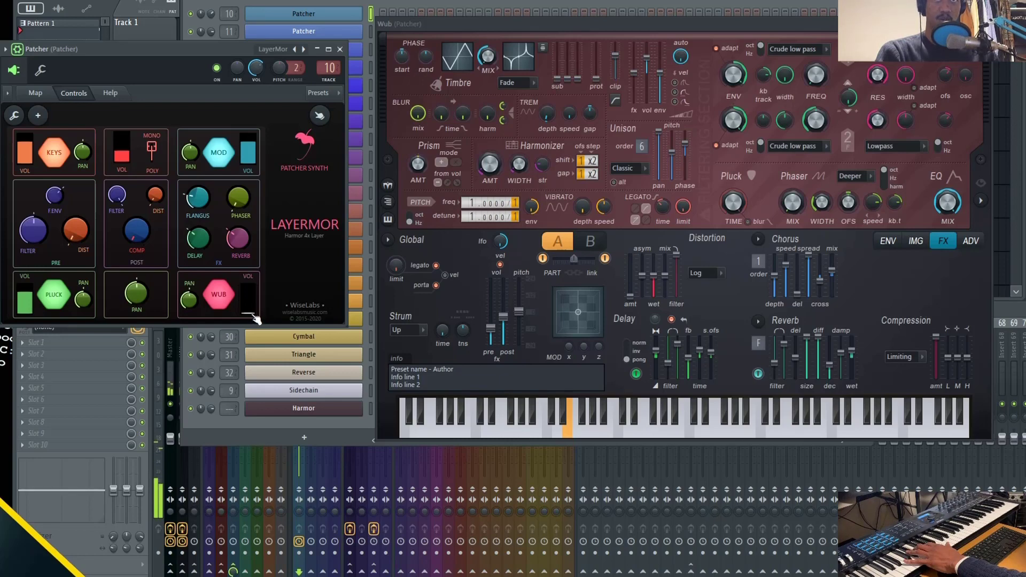
drag(256, 319, 251, 314)
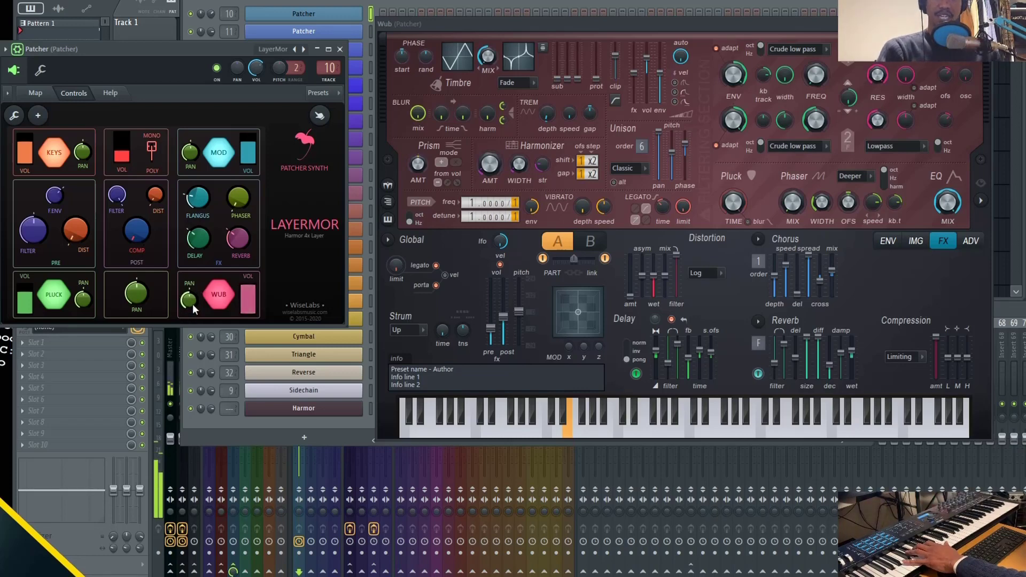
drag(191, 306, 190, 302)
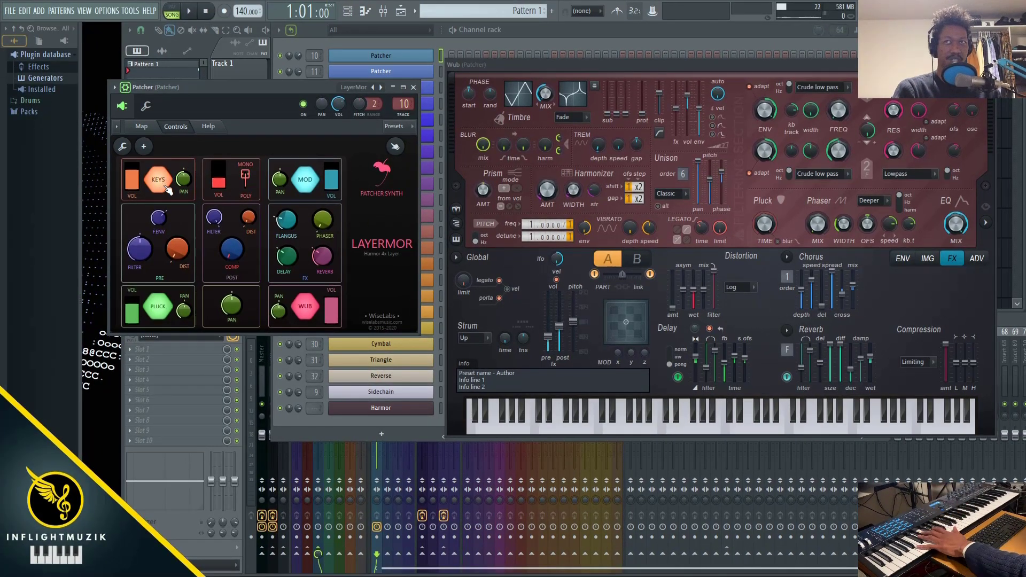
Turn off the WUB, PLUCK and MOD layer buttons and set the MONO/POLY switch to POLY.
click(310, 320)
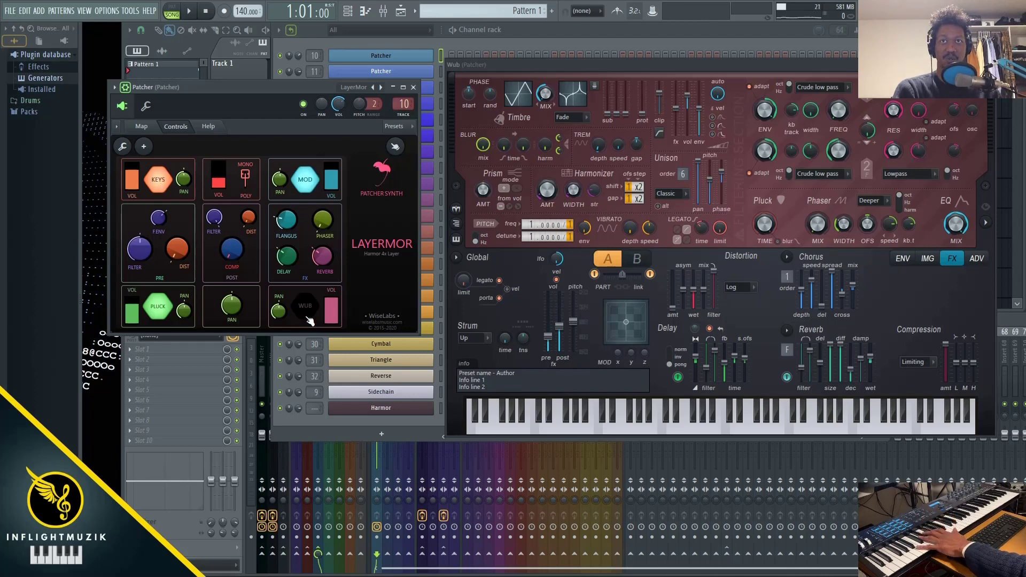
click(162, 311)
click(305, 185)
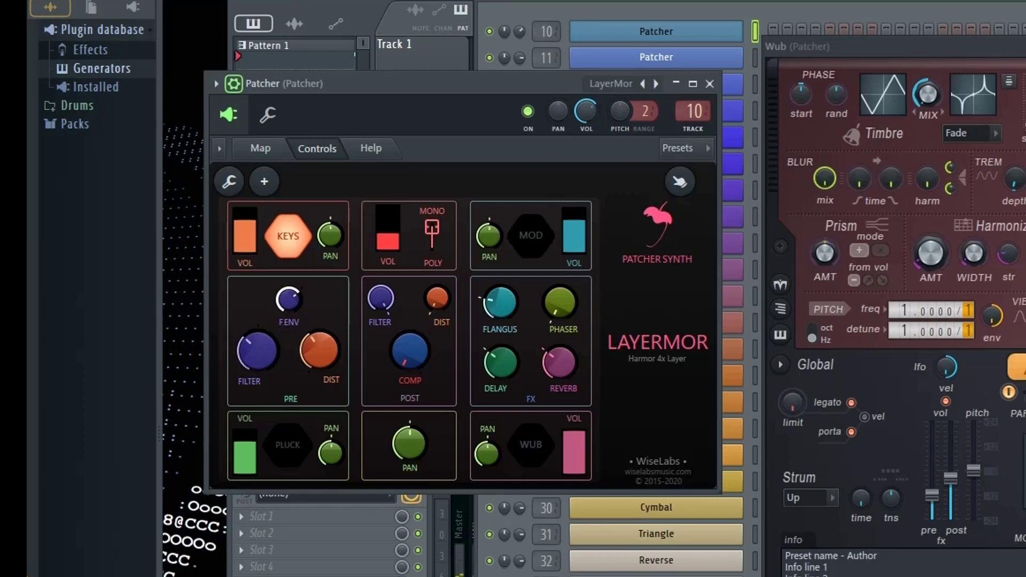
click(434, 231)
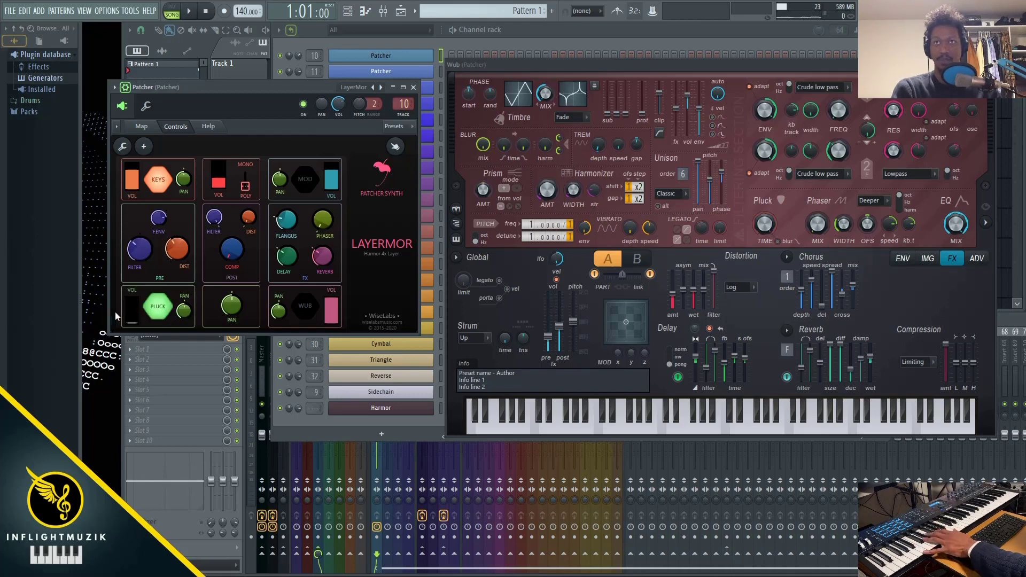
Raise the PLUCK VOL, MOD VOL and WUB VOL faders so all three layers light up again.
drag(141, 319, 141, 312)
drag(331, 179, 331, 183)
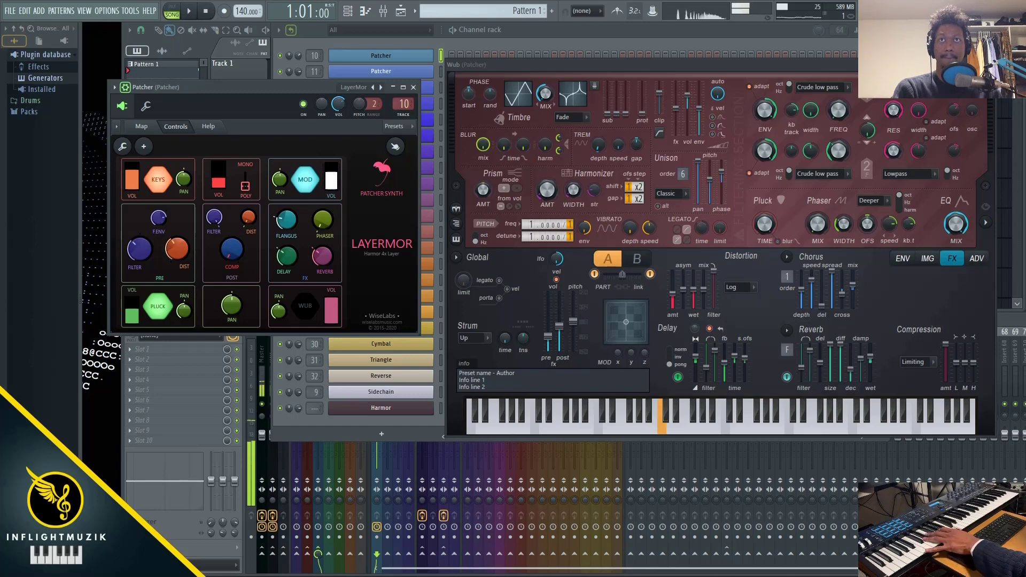
drag(331, 184, 331, 181)
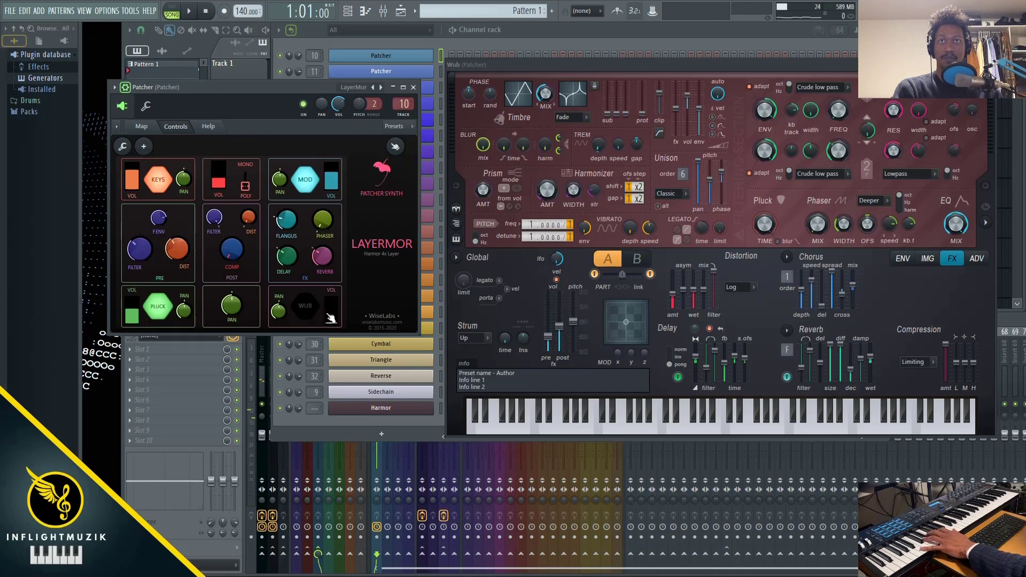
drag(331, 319, 331, 303)
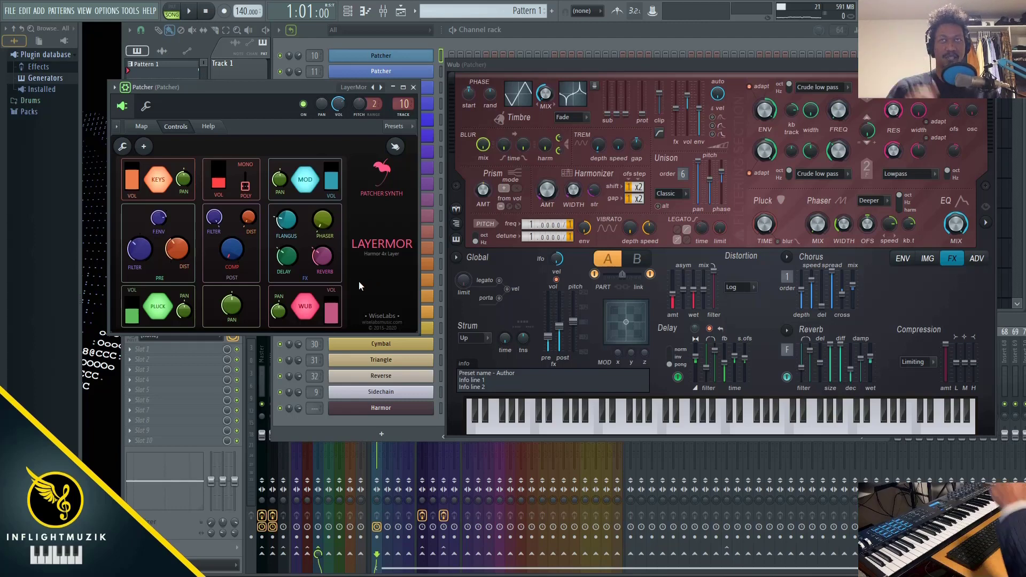
Load the X WiseLabs Reezor preset into Patcher.
click(353, 87)
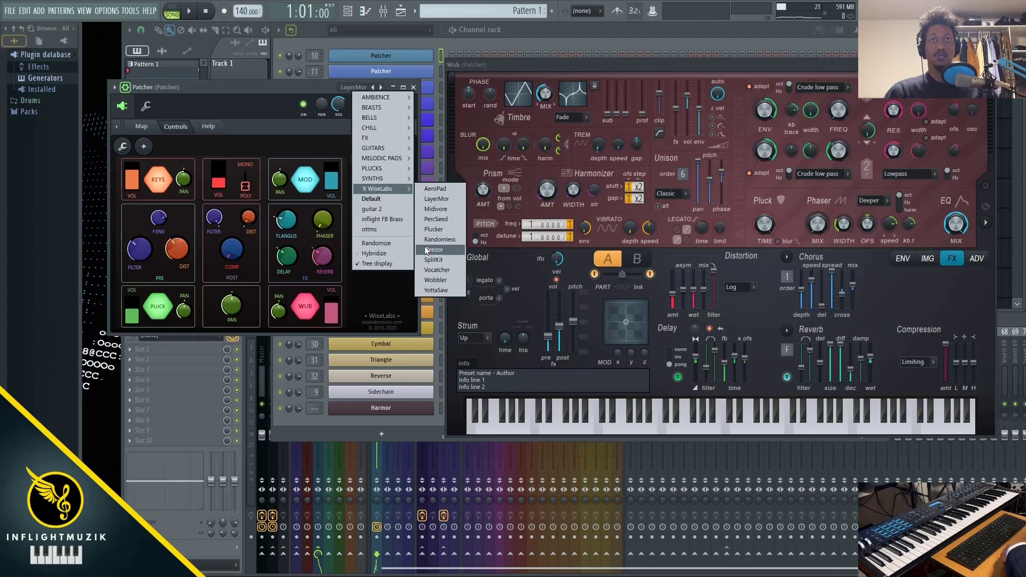
click(434, 251)
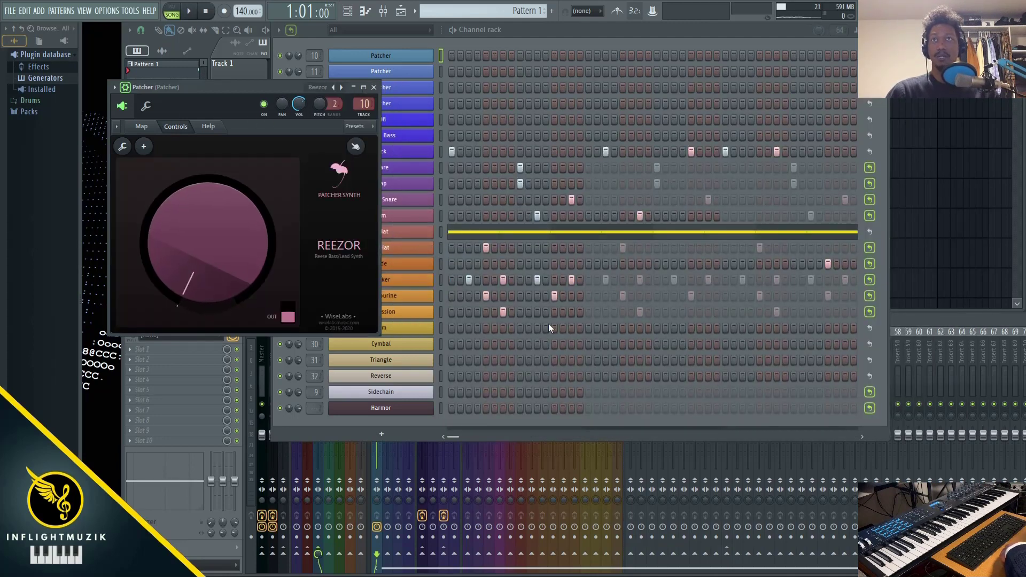
drag(265, 88, 275, 85)
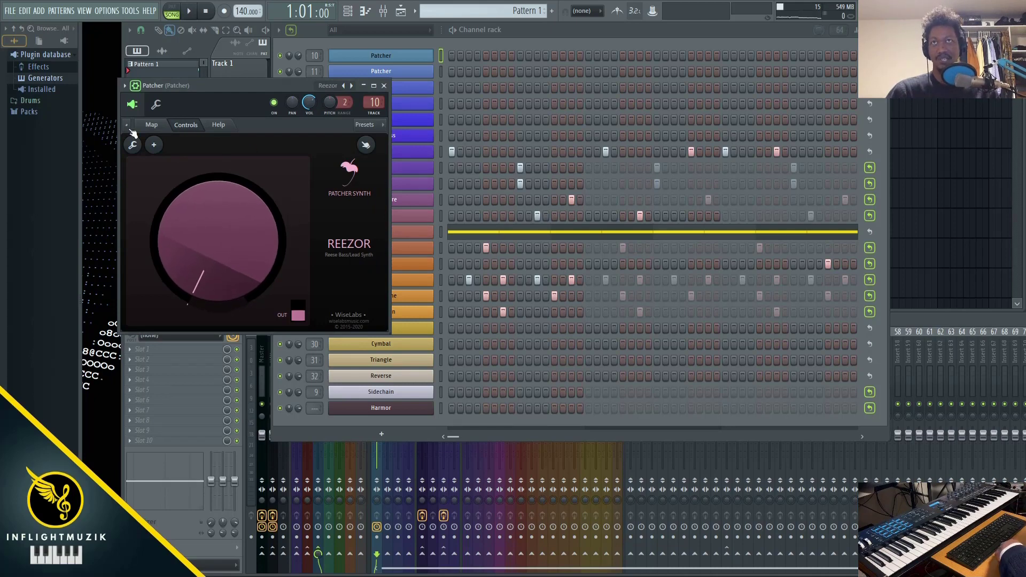
Open Reezor's internal Harmor from the map, then turn the big Reezor macro knob up.
click(153, 125)
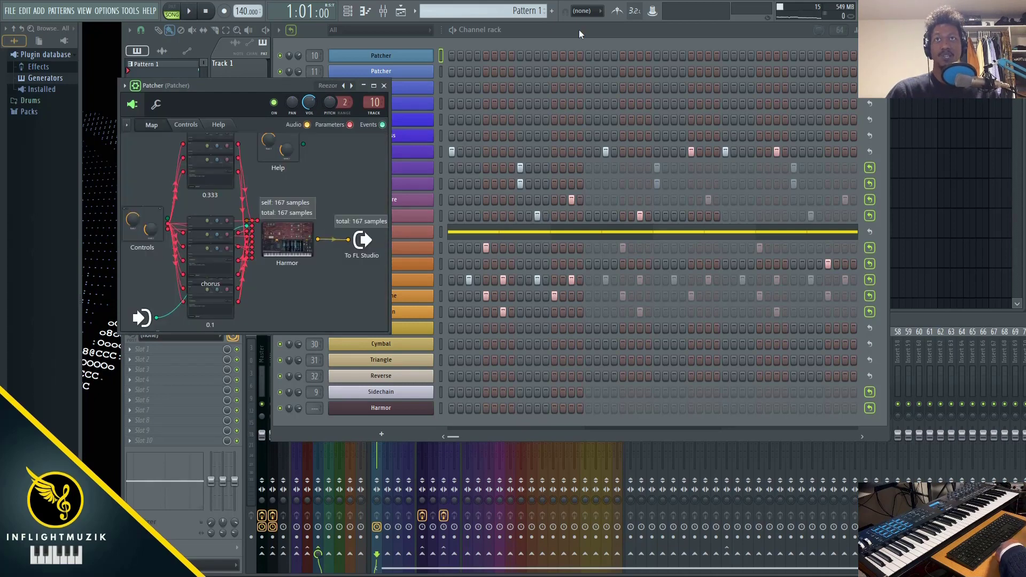
double_click(290, 251)
drag(506, 104, 692, 57)
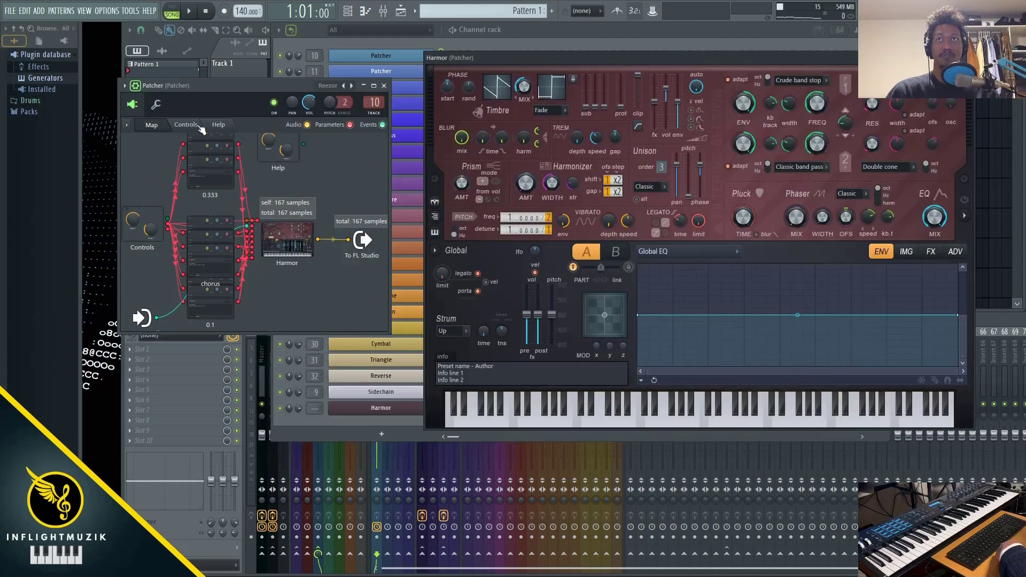
click(200, 128)
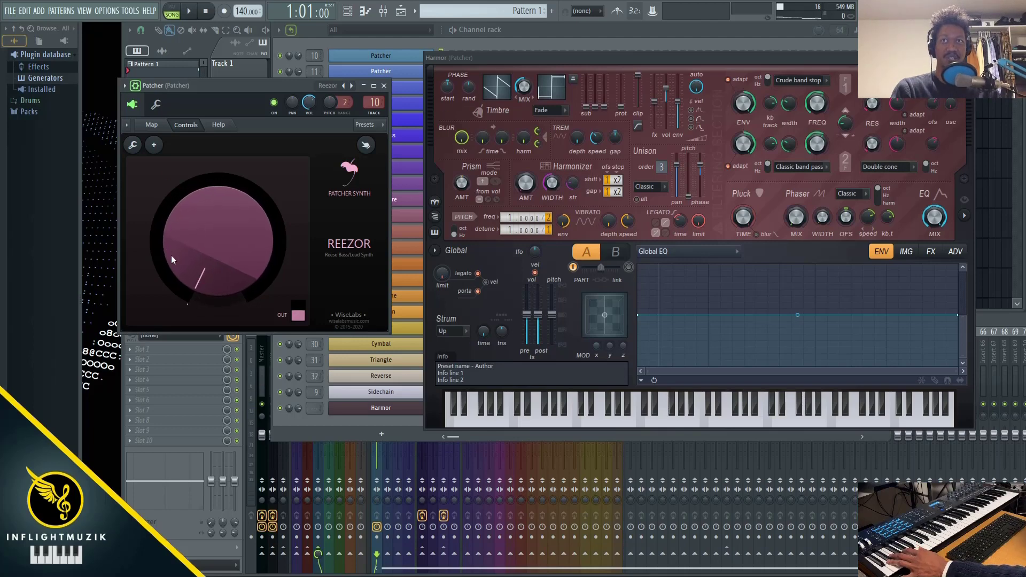
drag(216, 251, 216, 197)
Show the Reezor patch's Harmor FX page with Sincrush distortion and Burning compression.
click(931, 252)
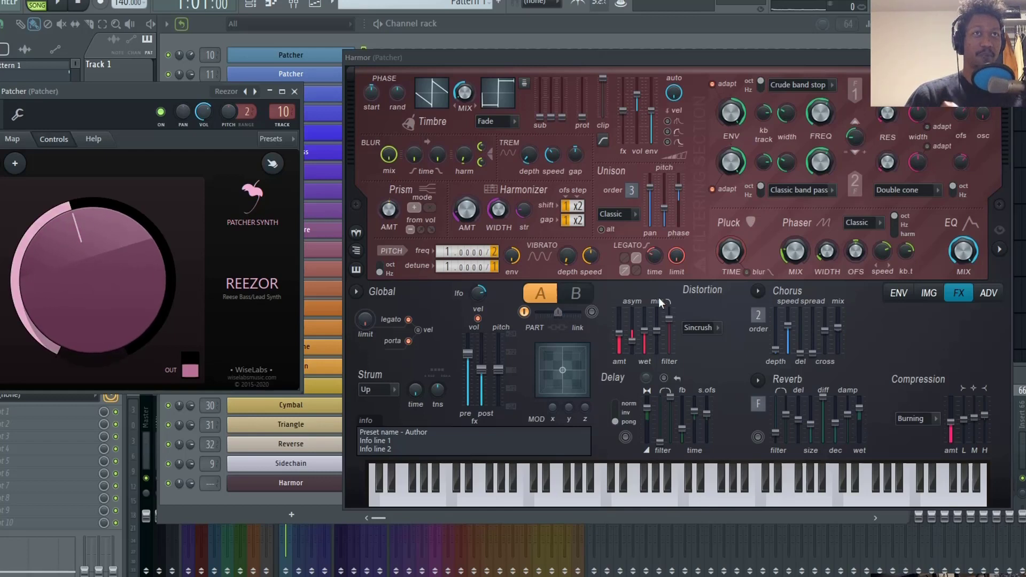
Load the X WiseLabs Vocatcher preset in Patcher and view its routing map.
click(226, 91)
click(335, 312)
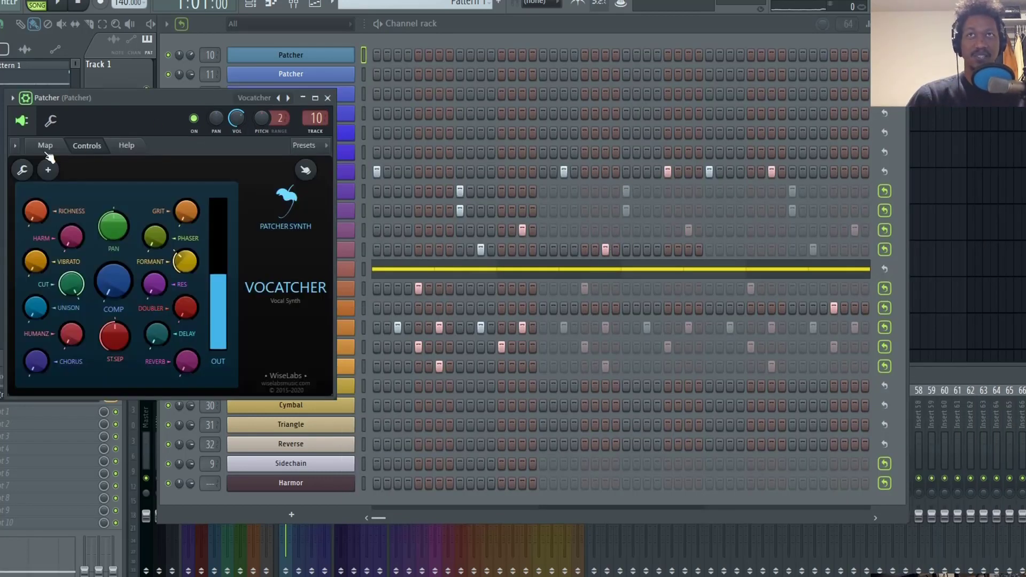
click(47, 150)
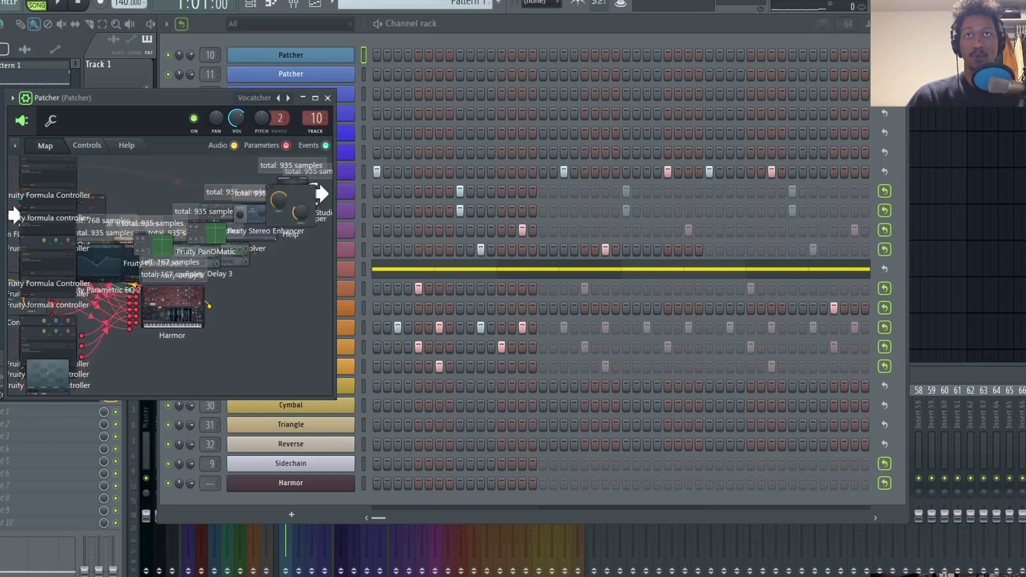
Open Vocatcher's internal Harmor beside the macro controls and show its IMG resynthesis page.
click(162, 329)
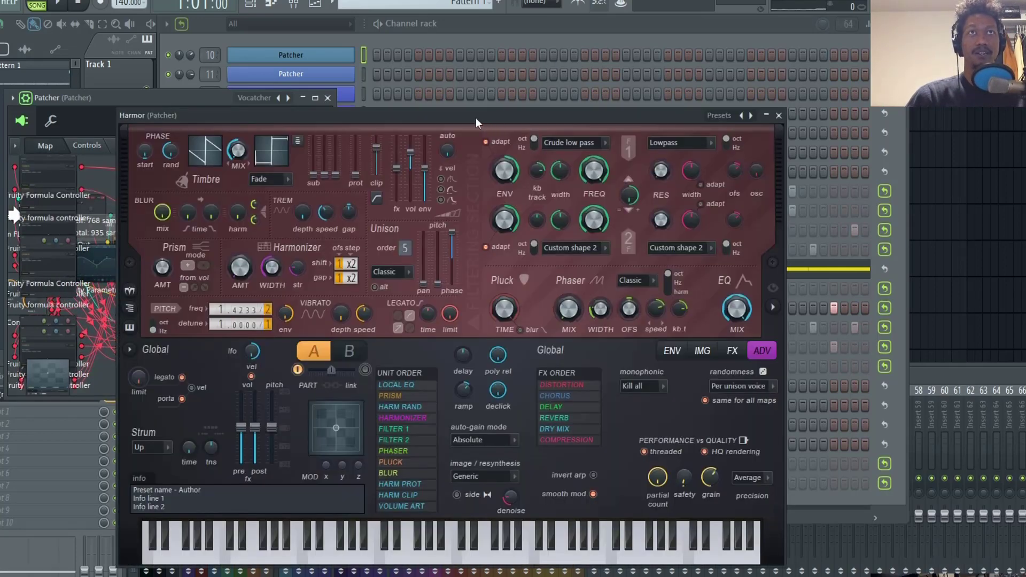
drag(475, 117, 773, 76)
click(87, 145)
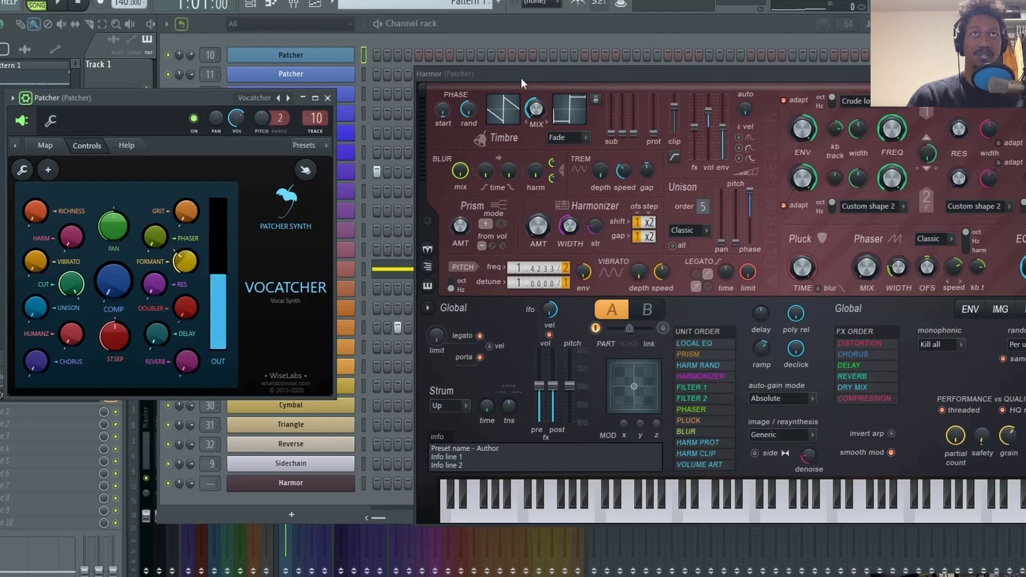
drag(521, 78, 461, 79)
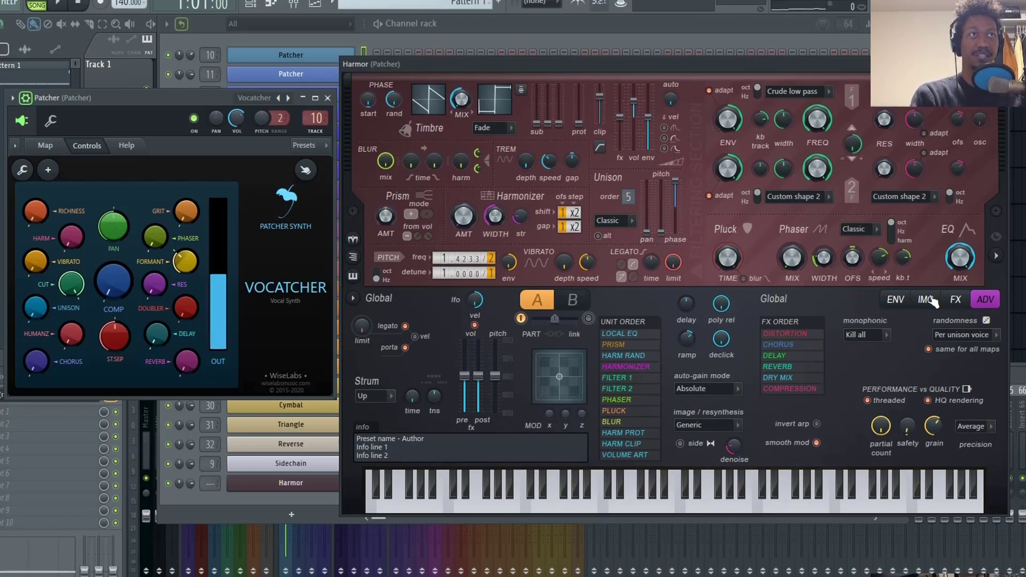
click(926, 300)
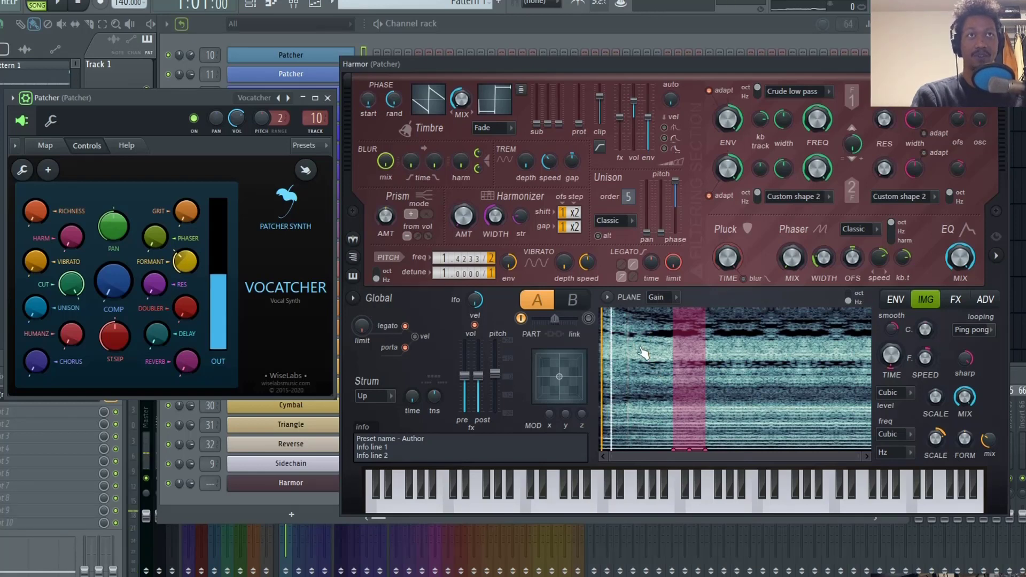
While a note plays, adjust Vocatcher's Richness, Vibrato, Grit, Formant, Unison, Humanz, Chorus, Doubler, Delay and Reverb macros.
key(z)
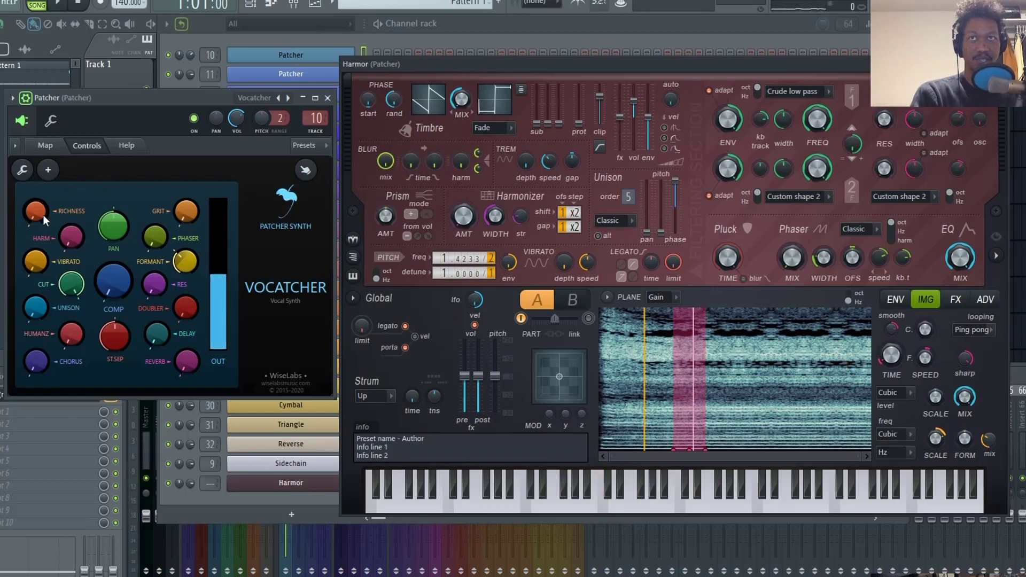
drag(43, 215, 71, 243)
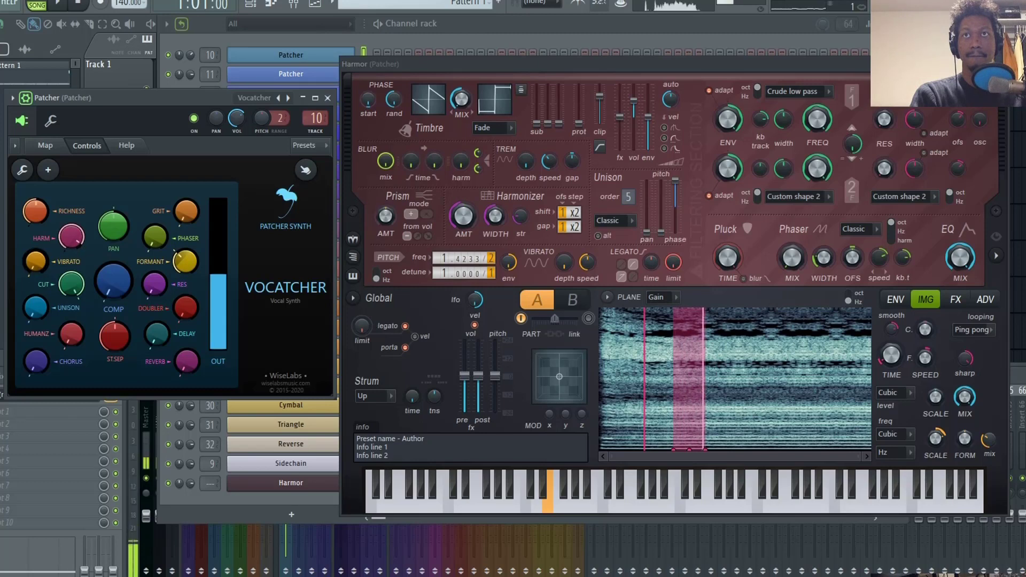
drag(70, 284, 113, 269)
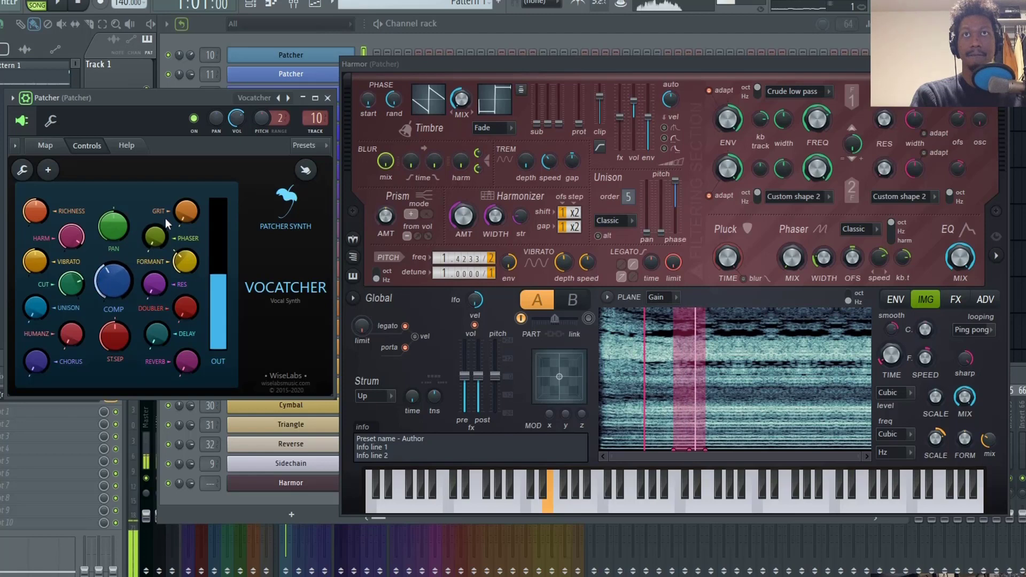
drag(186, 211, 152, 230)
drag(185, 261, 186, 258)
drag(38, 267, 29, 264)
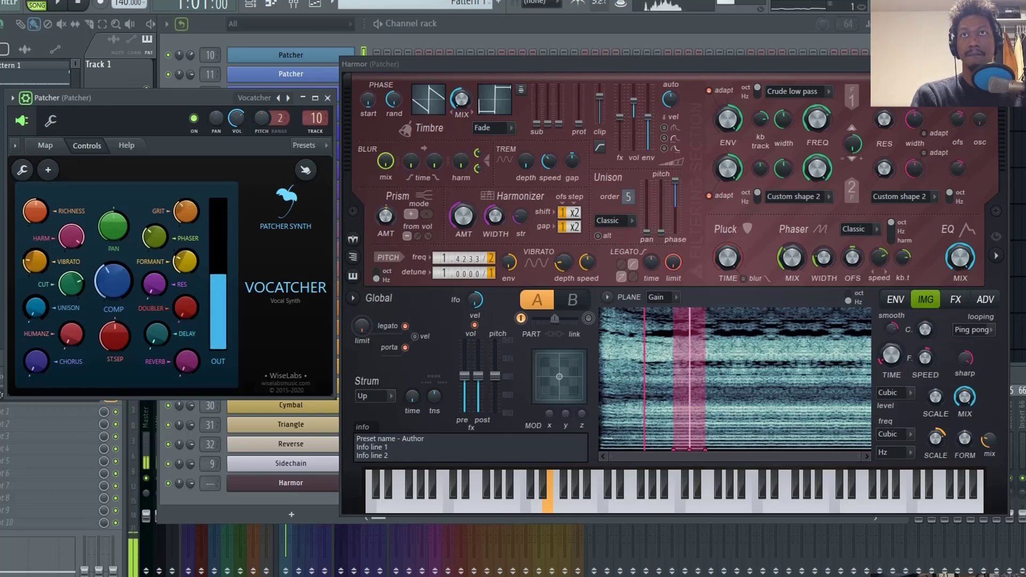
drag(26, 310, 25, 308)
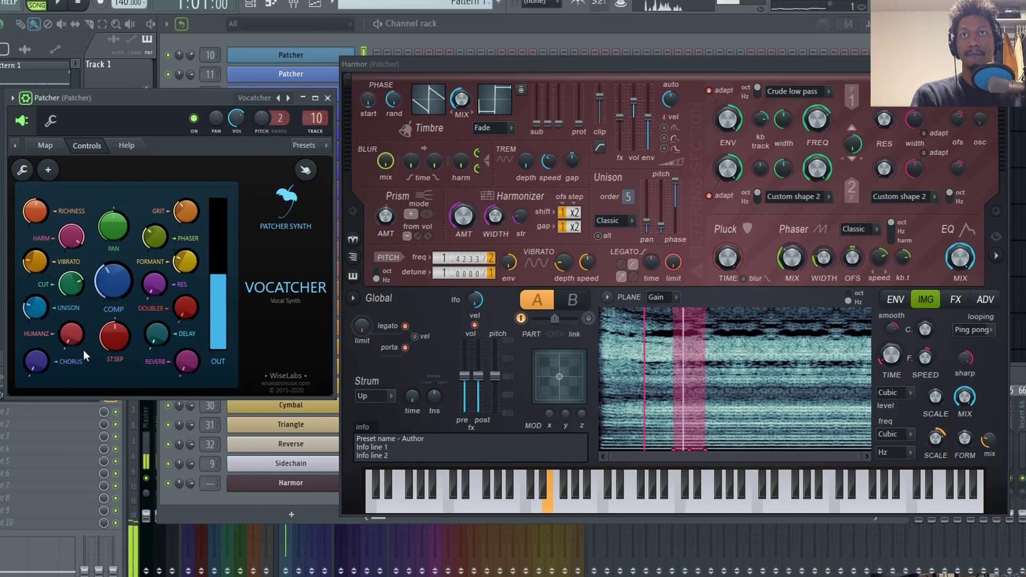
drag(73, 332, 73, 330)
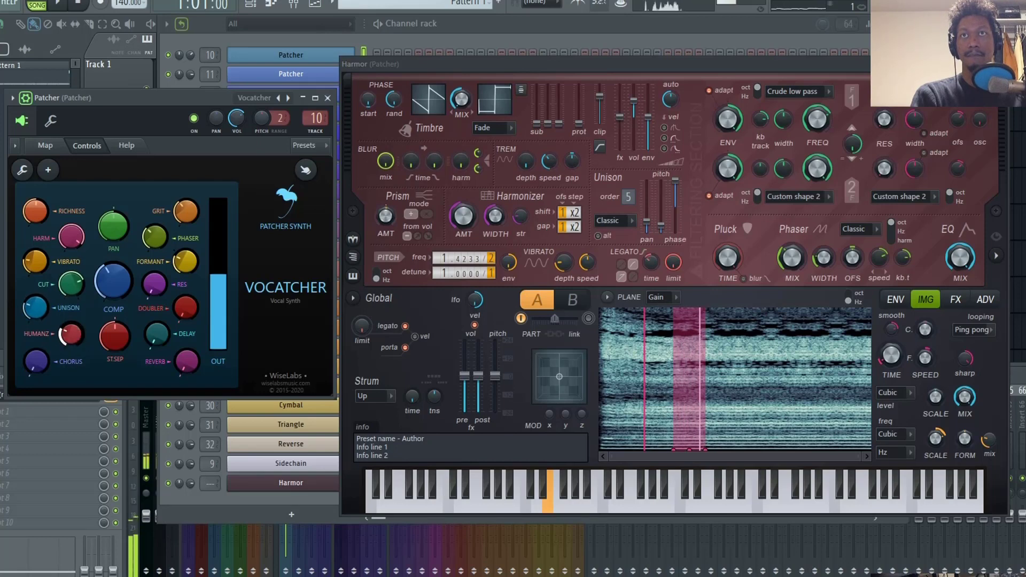
drag(36, 361, 36, 367)
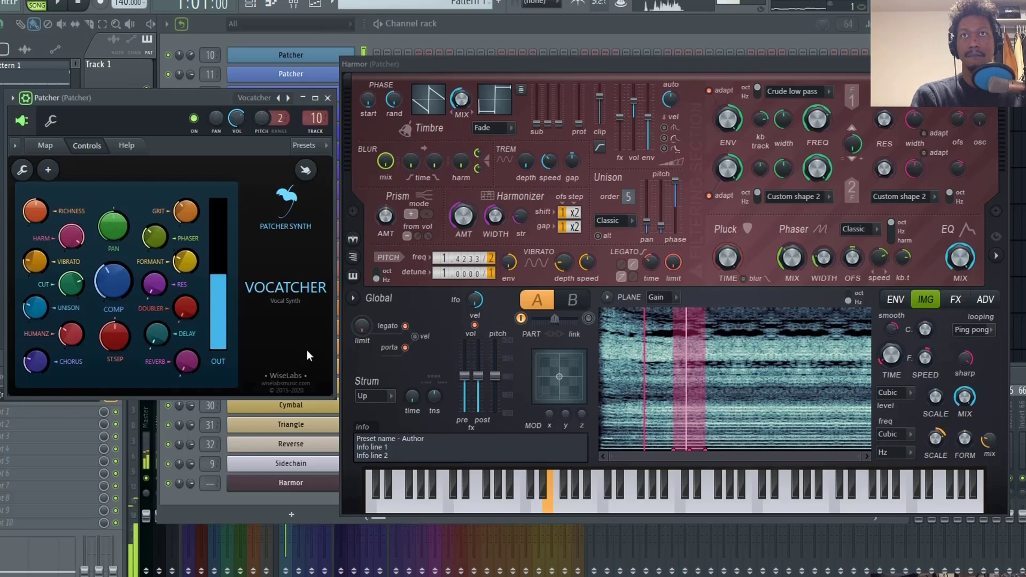
drag(195, 312, 157, 340)
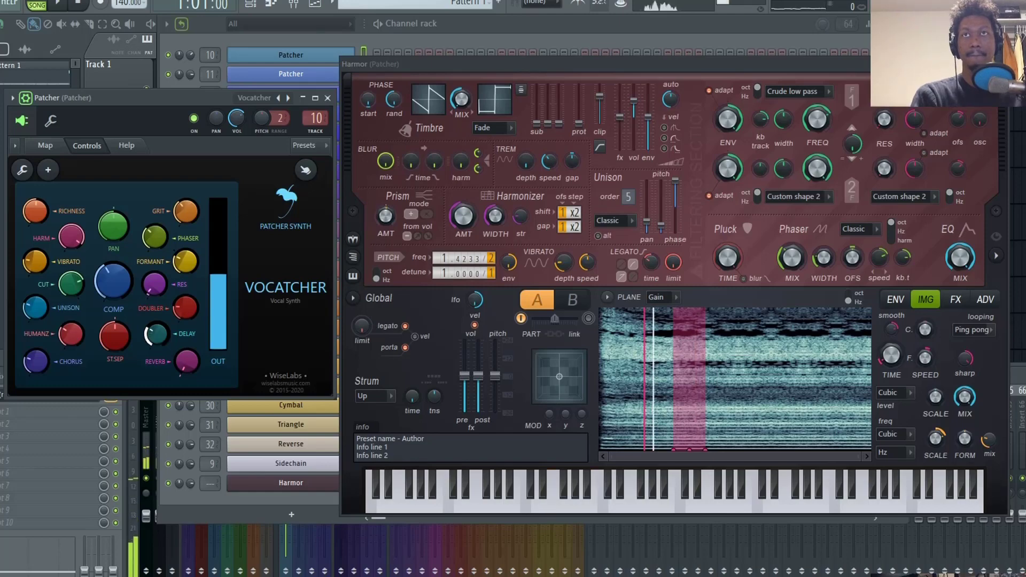
drag(184, 361, 184, 364)
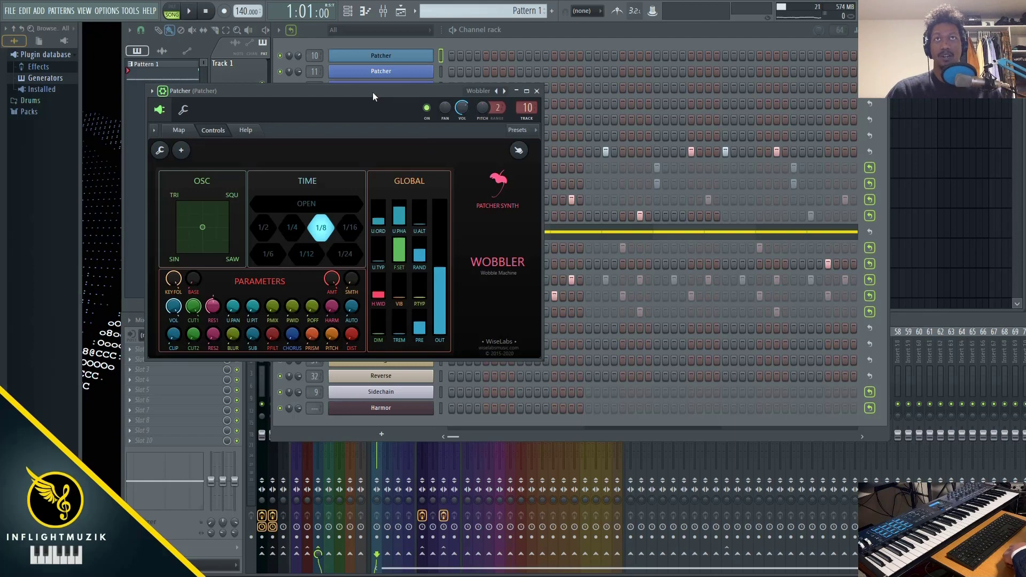
Open the Wobbler patch's internal Harmor from the Map and place it right of the Wobbler controls.
drag(390, 92, 413, 98)
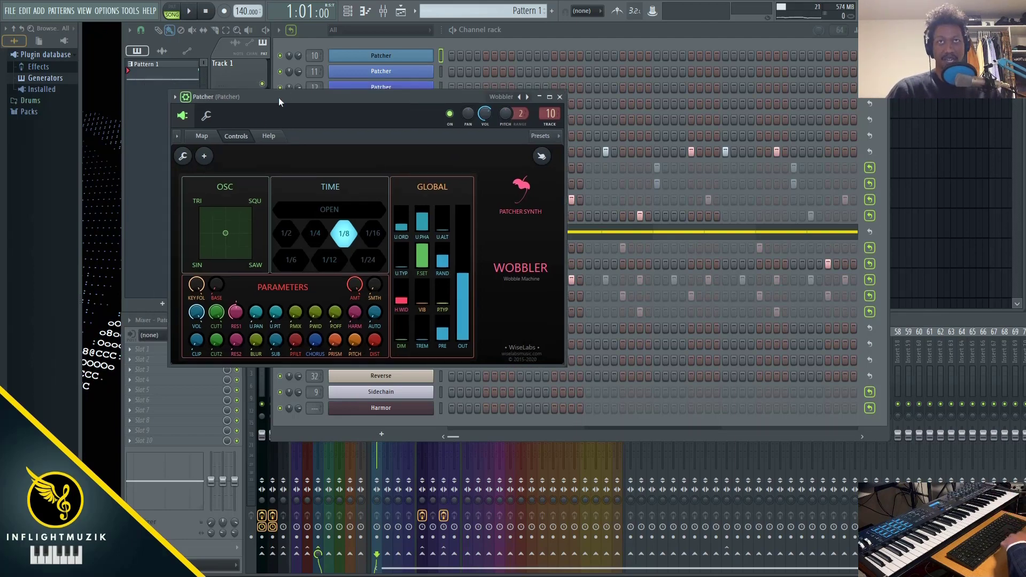
click(202, 135)
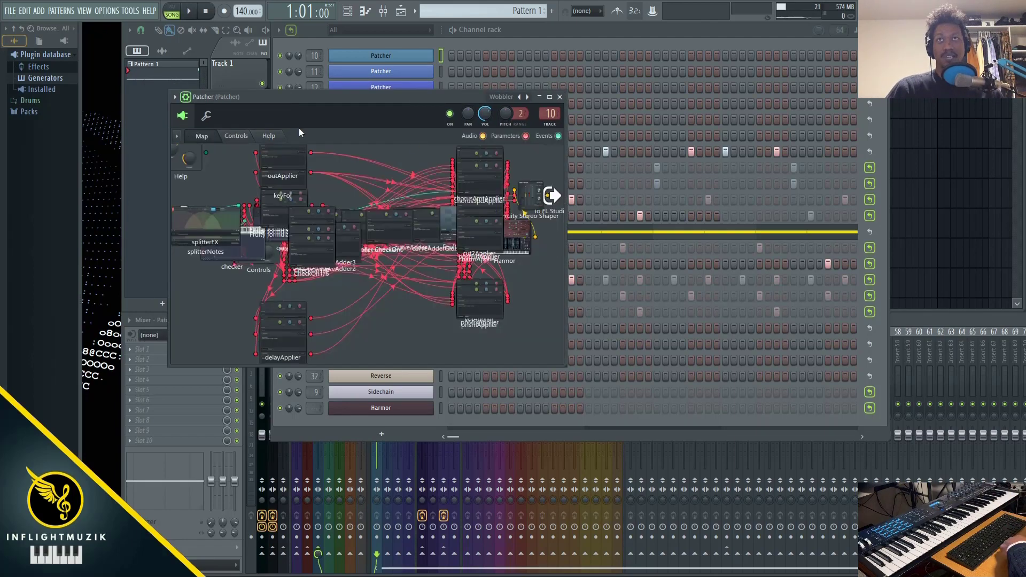
double_click(529, 251)
drag(556, 101, 774, 94)
click(235, 136)
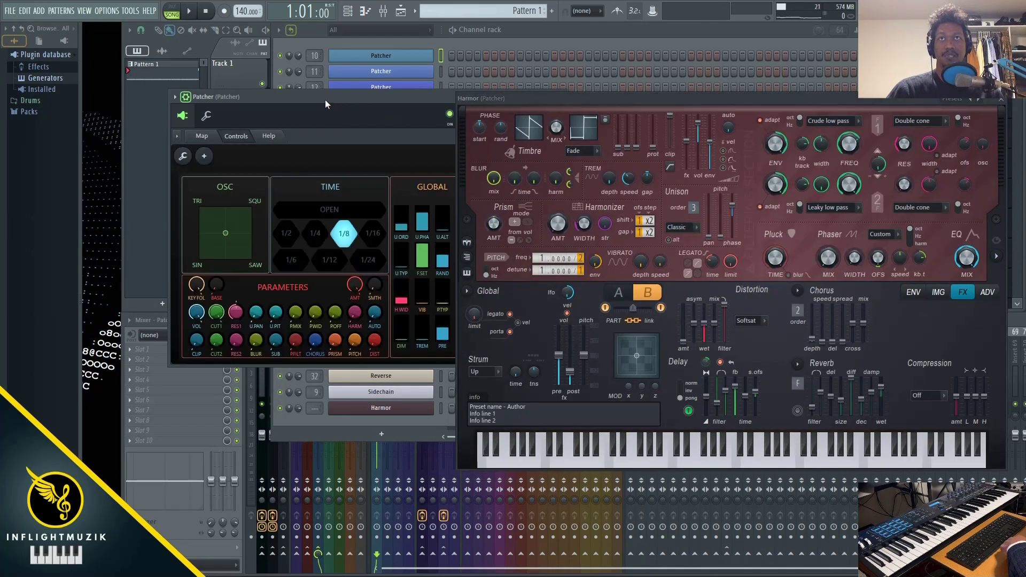
drag(325, 95, 240, 91)
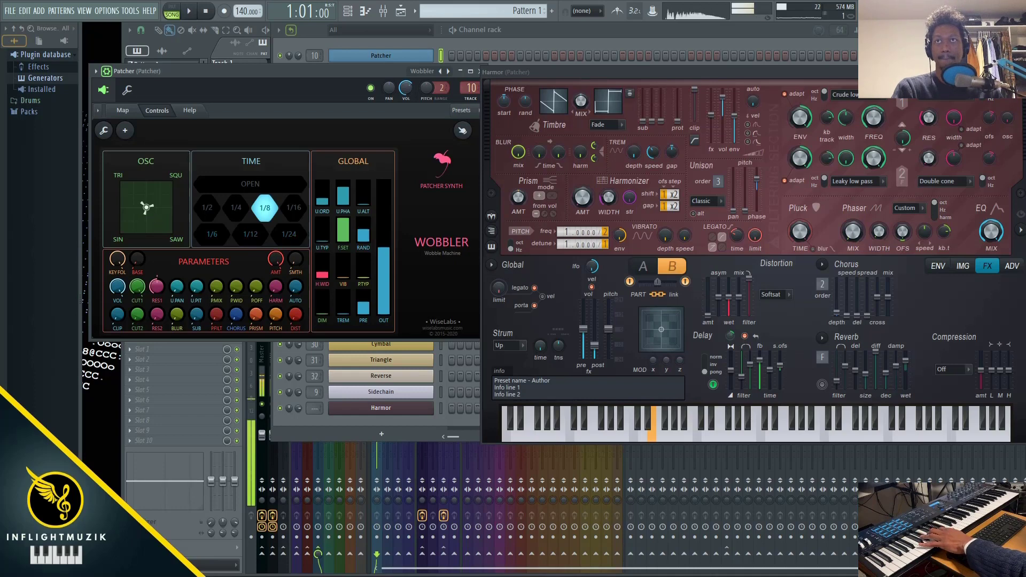
mouse_move(147, 207)
mouse_down()
mouse_move(157, 191)
mouse_move(124, 189)
mouse_move(120, 227)
mouse_move(147, 230)
mouse_move(165, 204)
mouse_move(156, 204)
mouse_up()
click(294, 209)
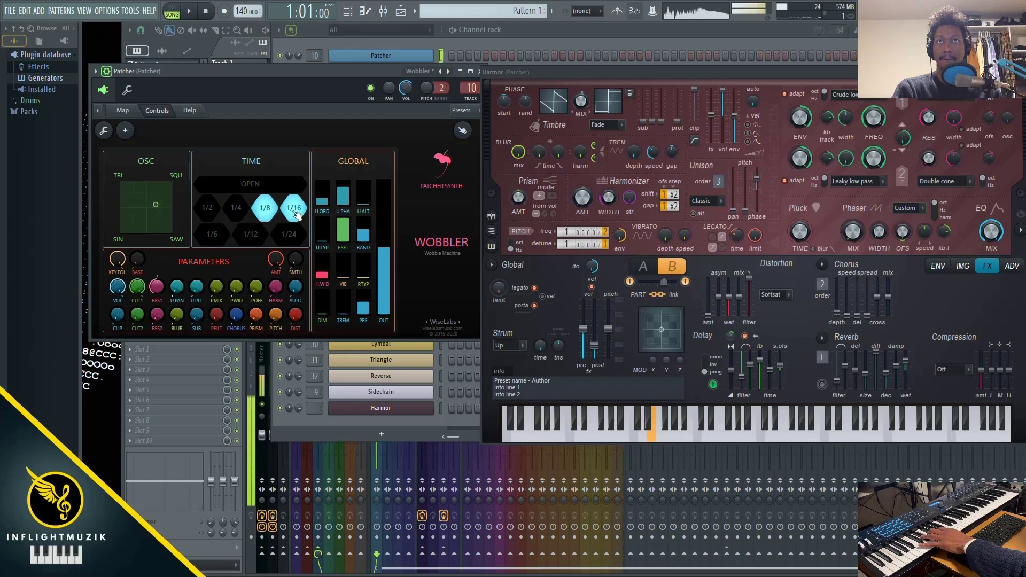
click(269, 215)
click(251, 236)
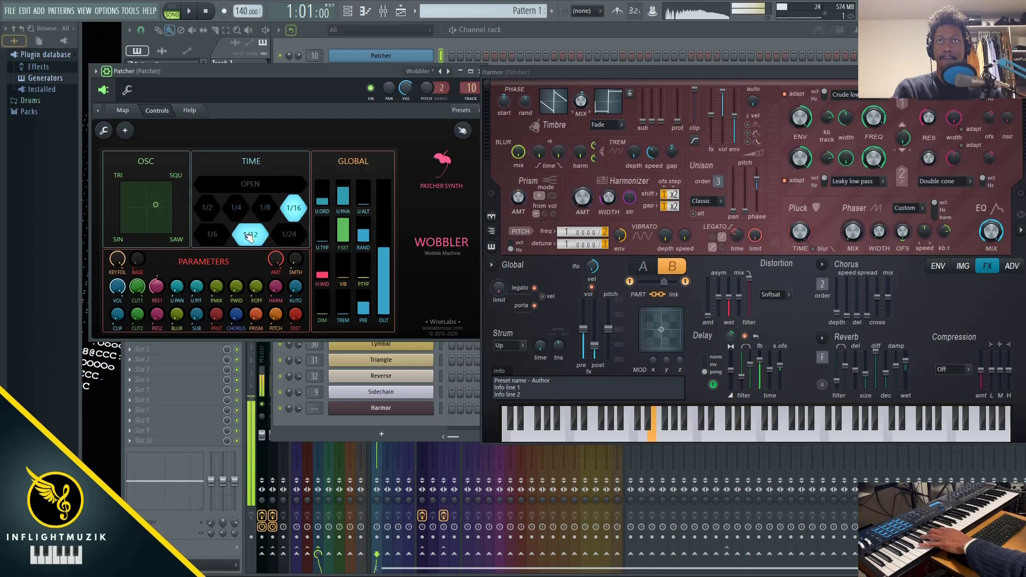
click(274, 213)
click(261, 235)
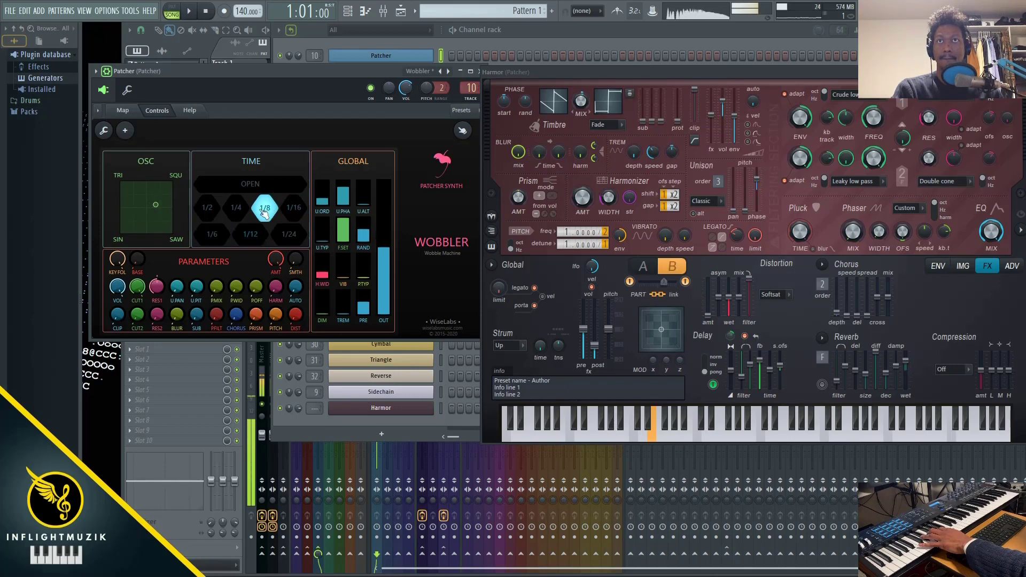
click(263, 191)
click(239, 213)
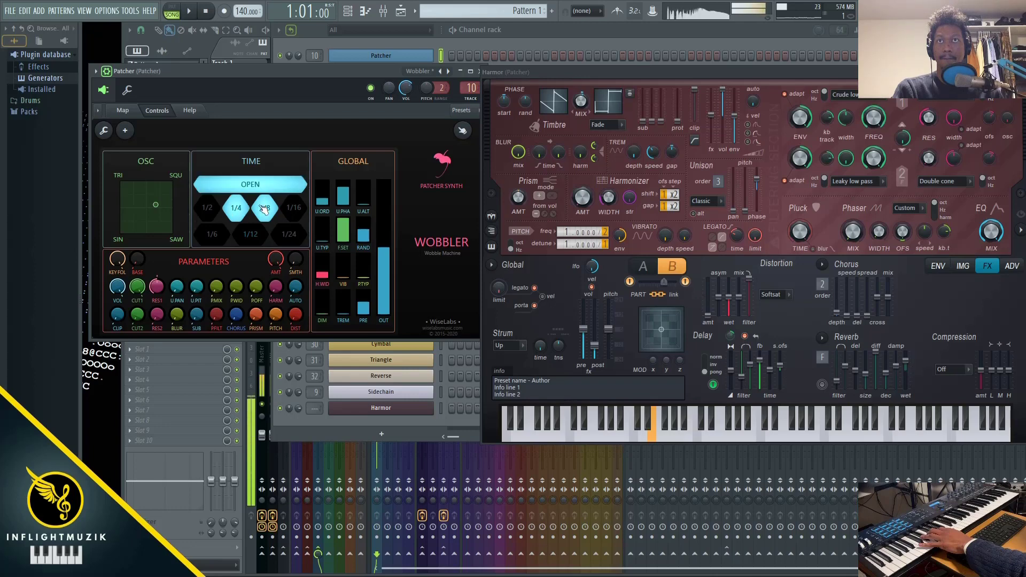
click(263, 210)
click(270, 192)
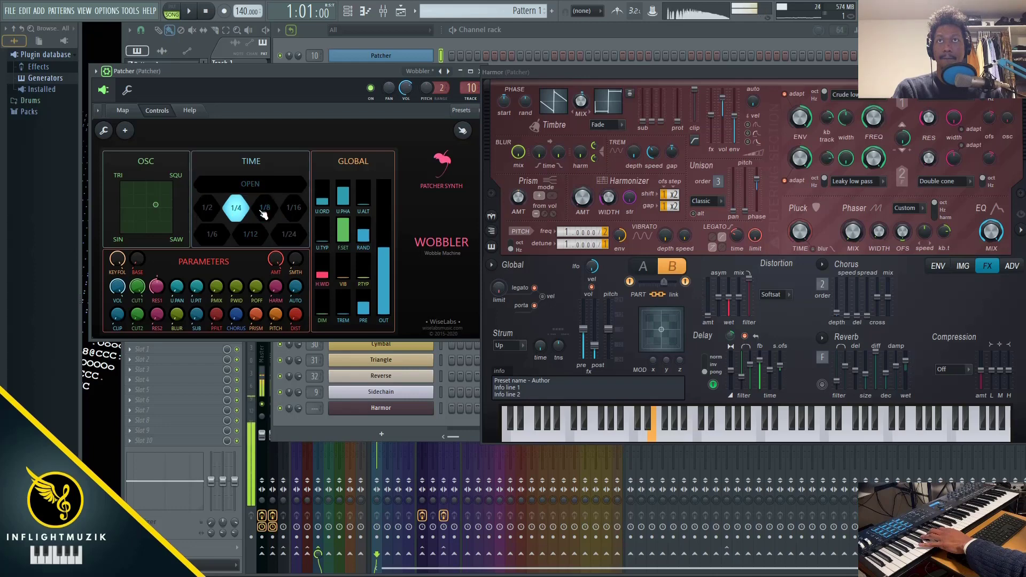
click(264, 214)
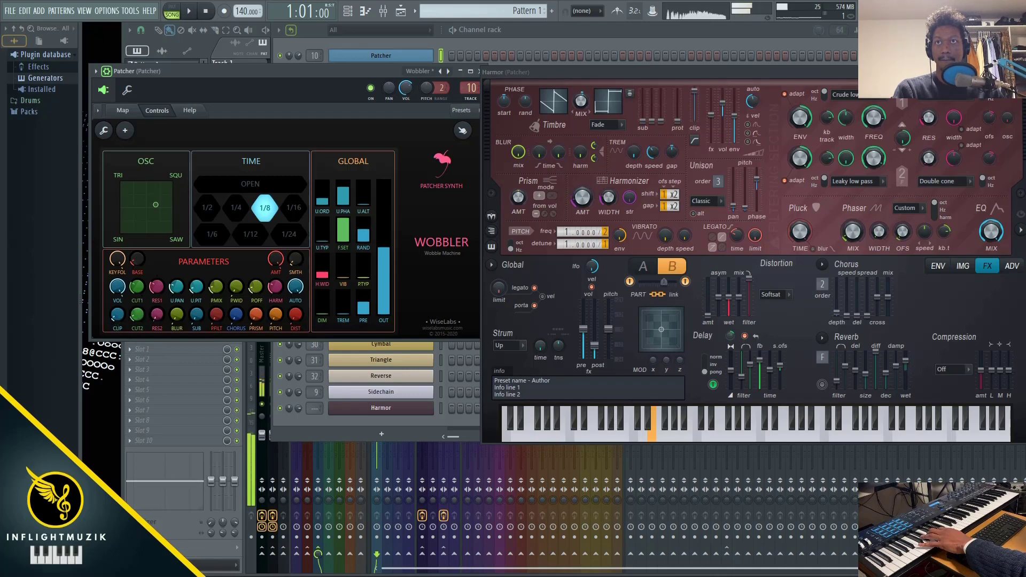
Adjust RES2, set Harmor unison to Random with order 4, and raise the vibrato amount.
drag(156, 314, 156, 310)
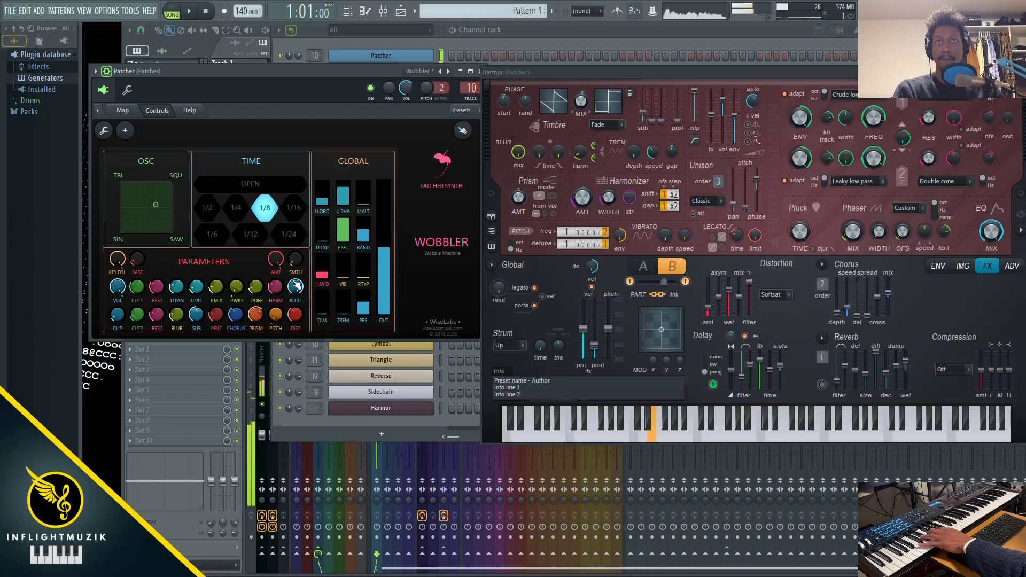
mouse_move(322, 201)
mouse_down()
mouse_move(321, 184)
mouse_move(321, 197)
mouse_up()
drag(321, 241, 322, 223)
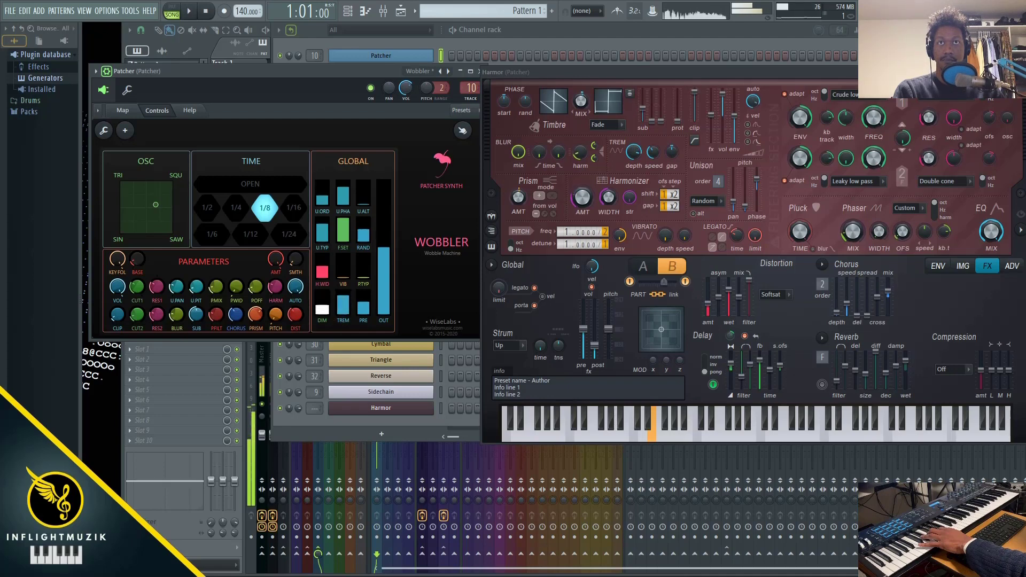
drag(342, 275, 384, 241)
Try the U.ALT and OUT sliders, then shift the Harmor window left over the patch.
mouse_move(363, 204)
mouse_down()
mouse_move(364, 180)
mouse_move(363, 203)
mouse_up()
click(384, 246)
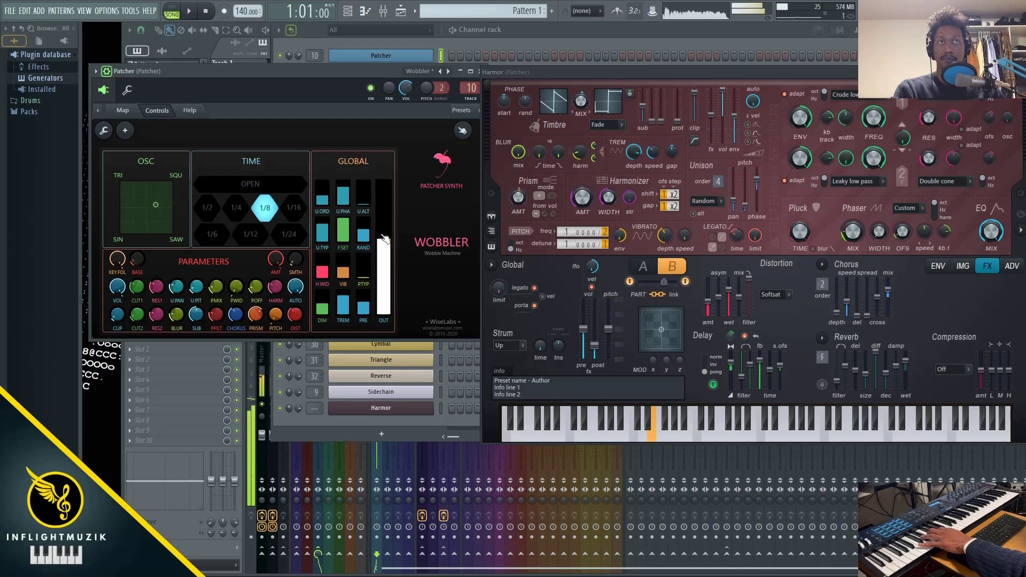
drag(385, 239, 388, 242)
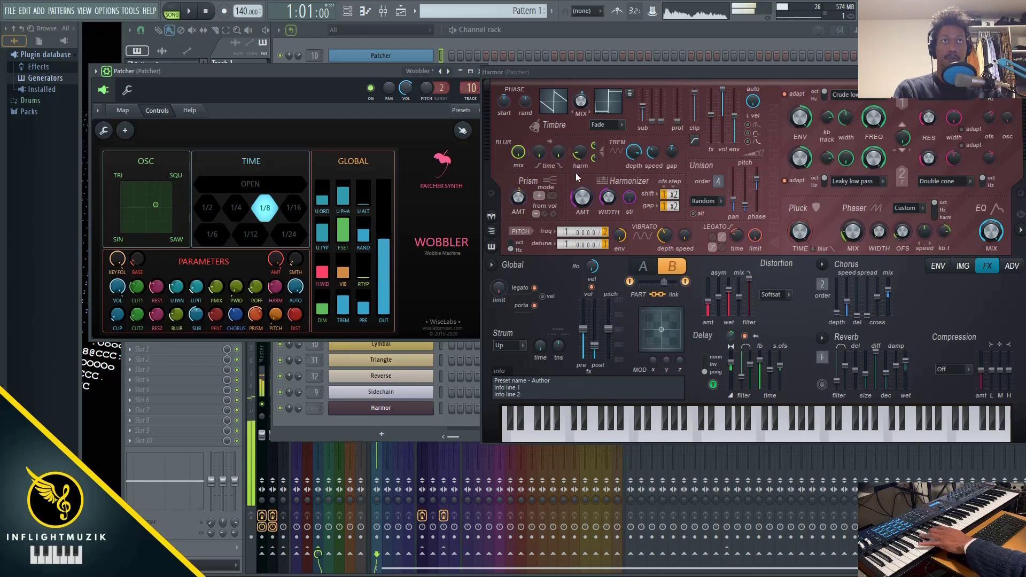
drag(576, 71, 504, 74)
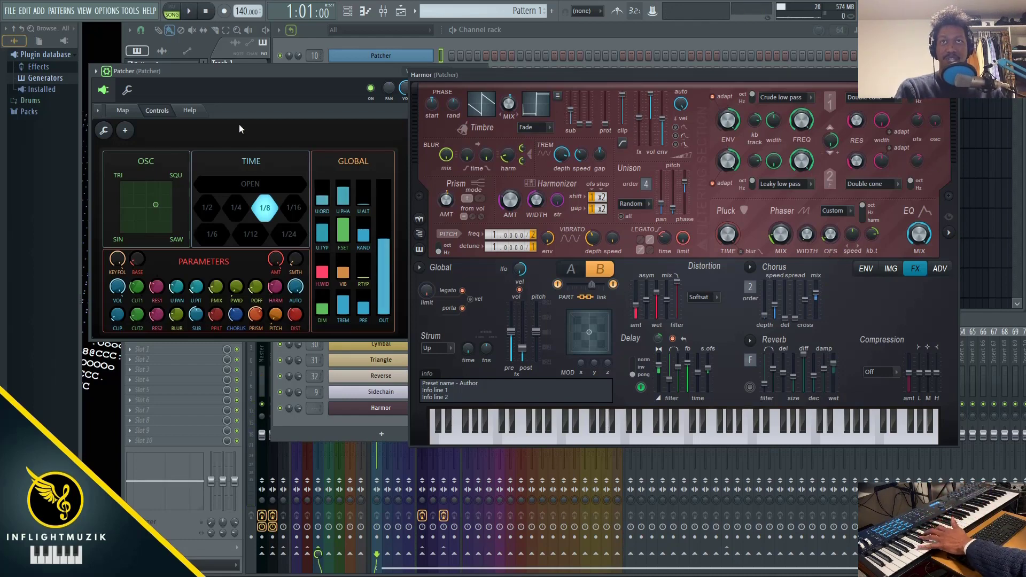
Switch to Map and back to Controls, then move Harmor right to uncover the Wobbler panel.
click(123, 110)
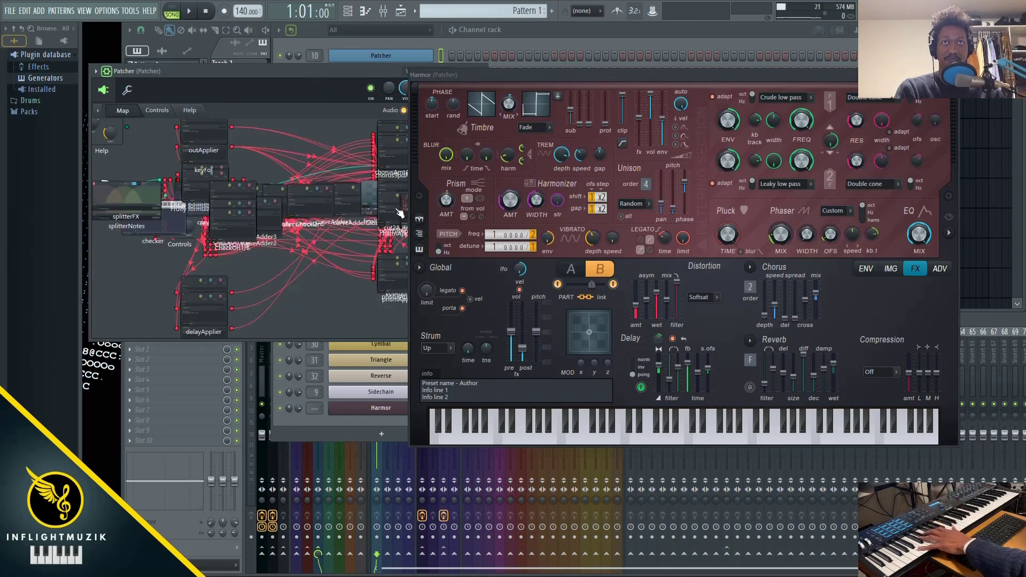
click(156, 111)
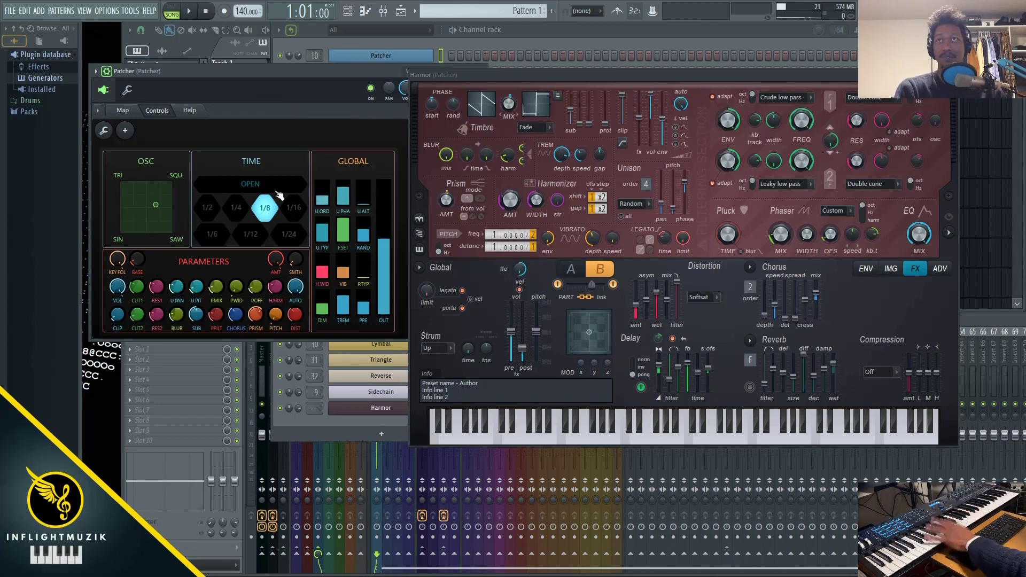
drag(483, 76, 585, 75)
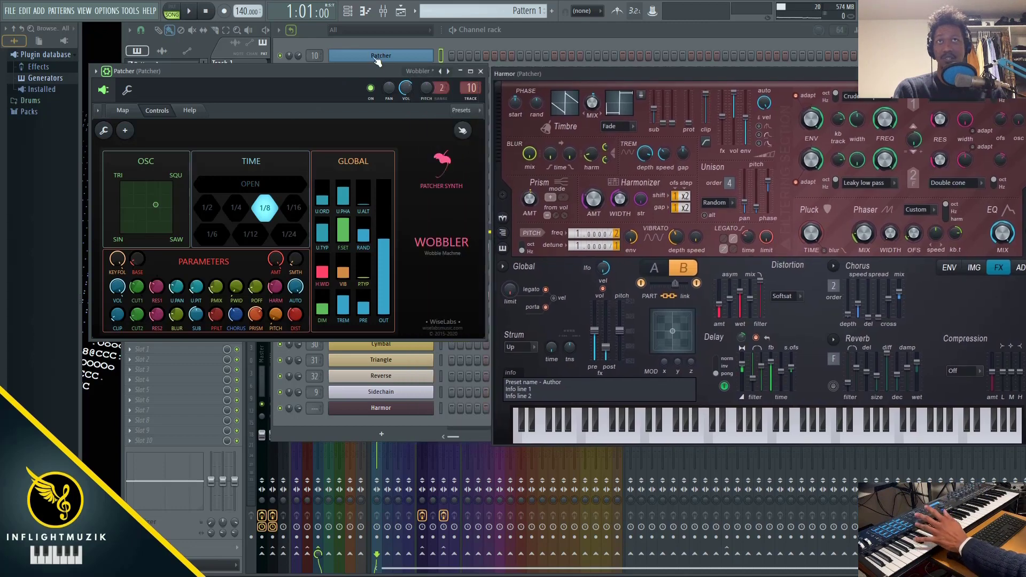